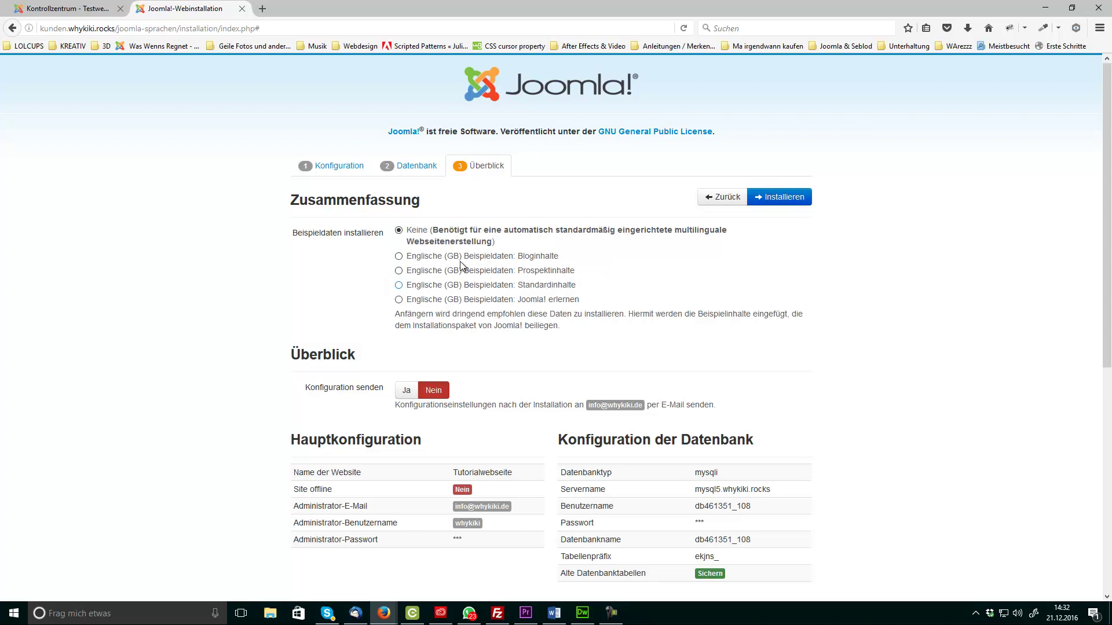
Step: Install Joomla with sample data left at Keine, after reviewing the descriptions of the sample data options
{"action": "mouse_move", "coordinate": [479, 262]}
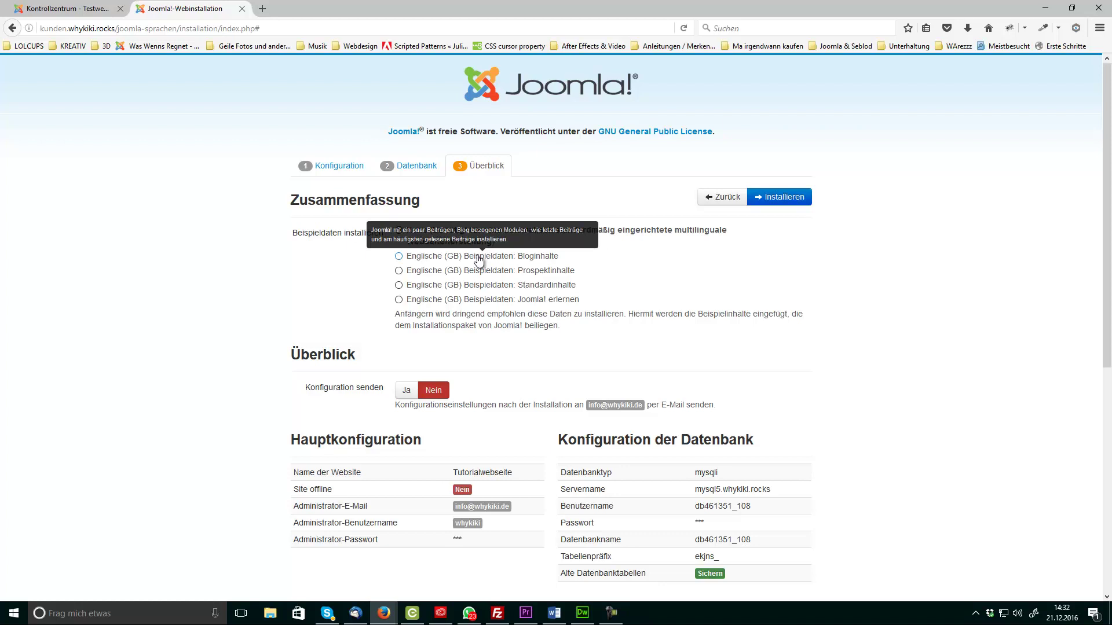
{"action": "mouse_move", "coordinate": [422, 237]}
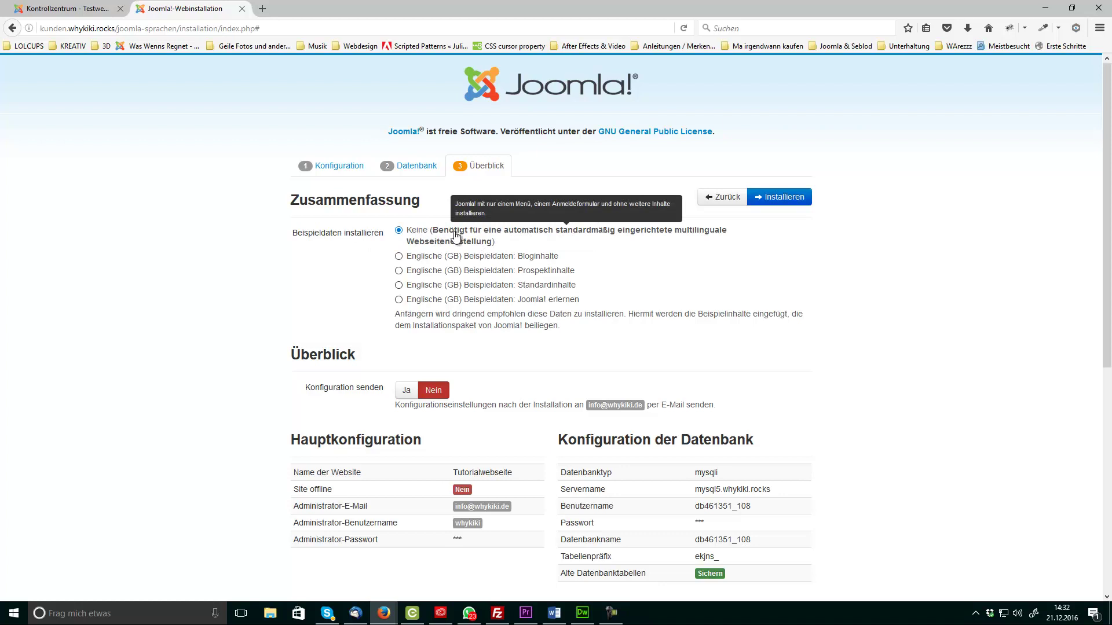
{"action": "left_click", "coordinate": [783, 198]}
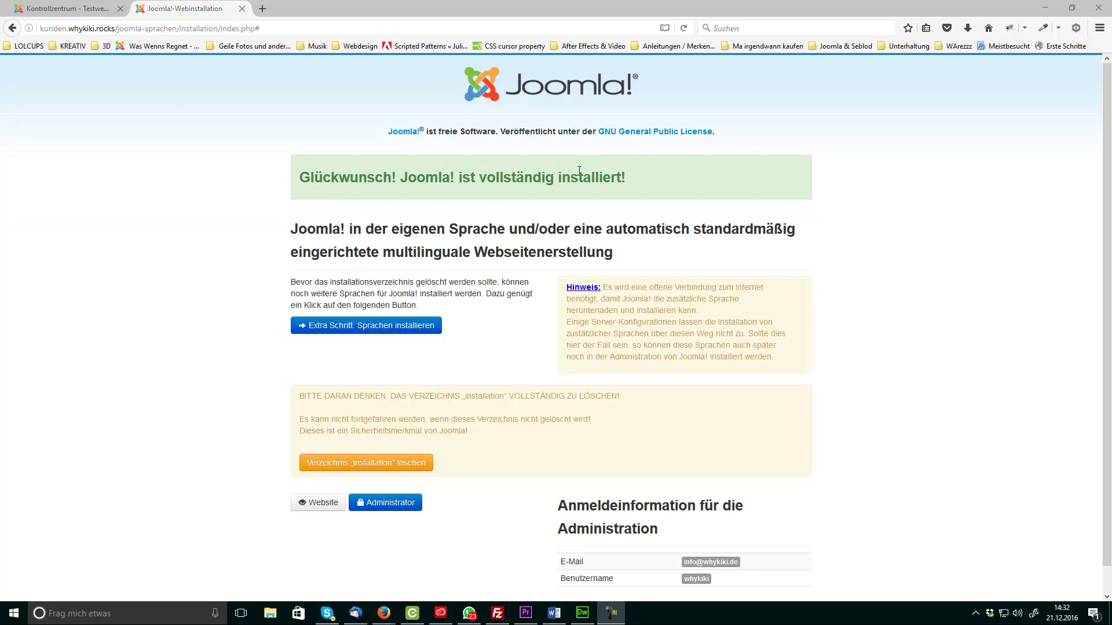
{"action": "double_click", "coordinate": [537, 177]}
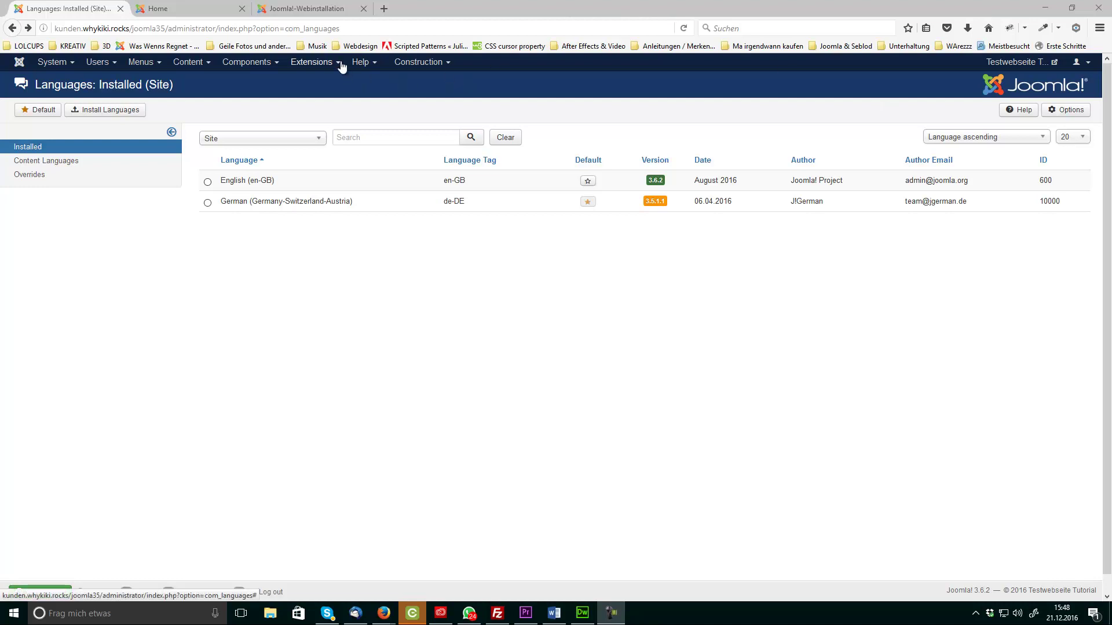
Step: Open the installed languages overview of the joomla35 test site and list the Administrator languages
{"action": "left_click", "coordinate": [321, 68]}
{"action": "mouse_move", "coordinate": [323, 148]}
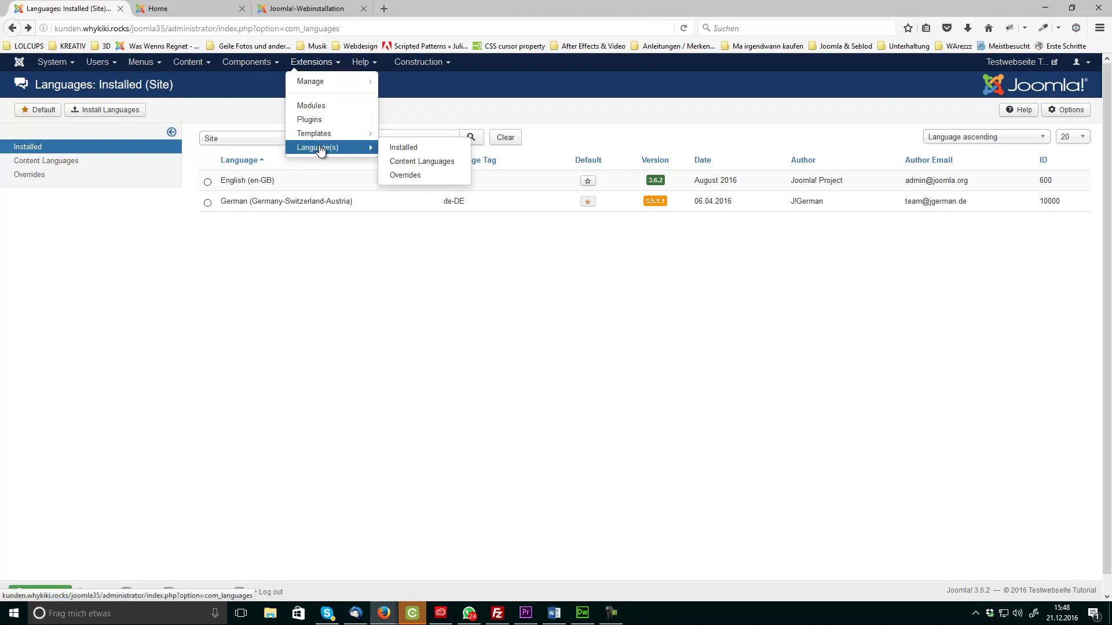
{"action": "left_click", "coordinate": [320, 148]}
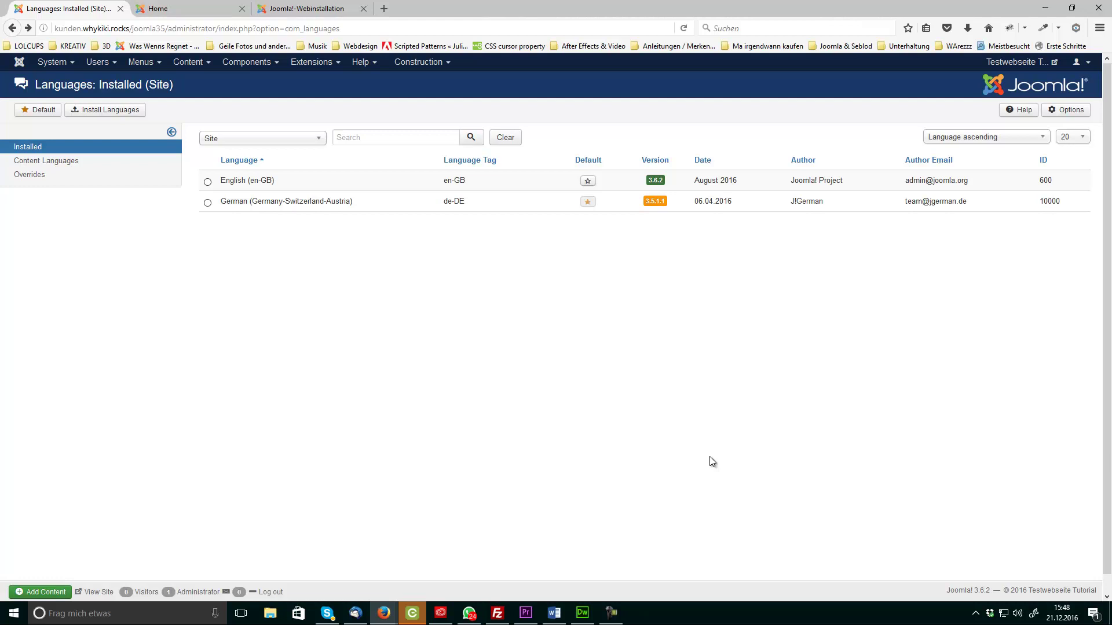
{"action": "left_click", "coordinate": [318, 142]}
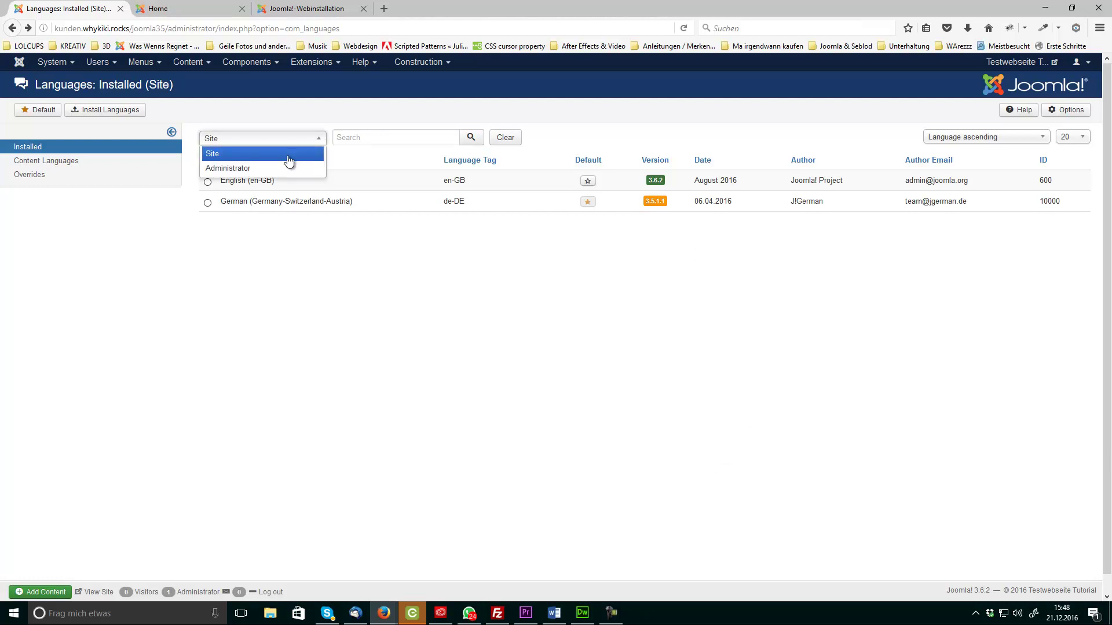
{"action": "left_click", "coordinate": [233, 169]}
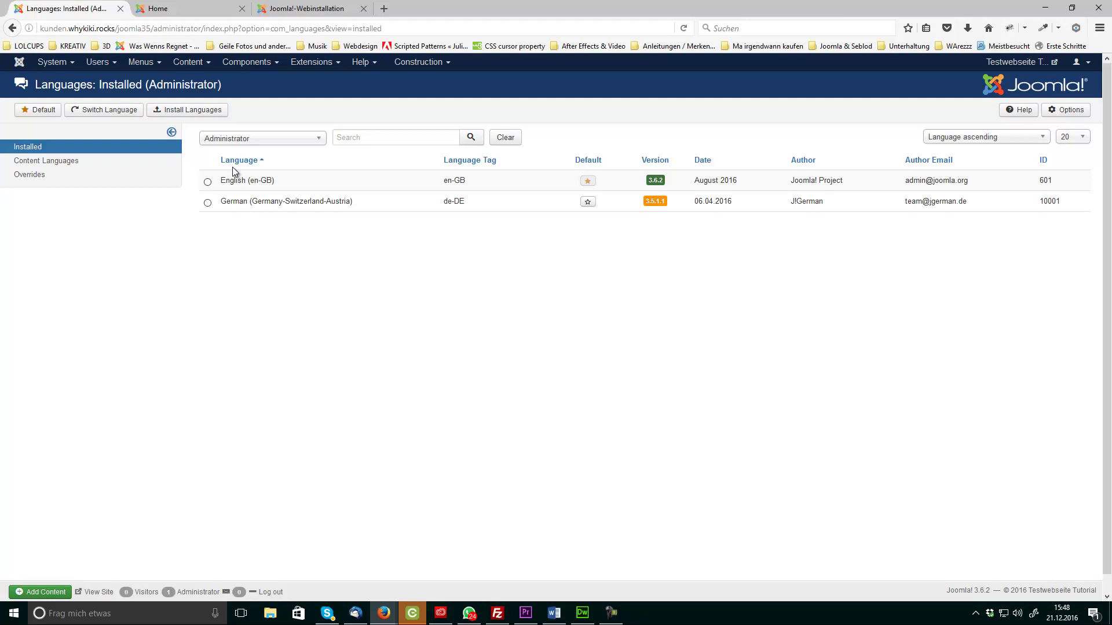
Step: Keep the language list filtered to Administrator and make German (Germany-Switzerland-Austria) the default backend language
{"action": "left_click", "coordinate": [273, 140]}
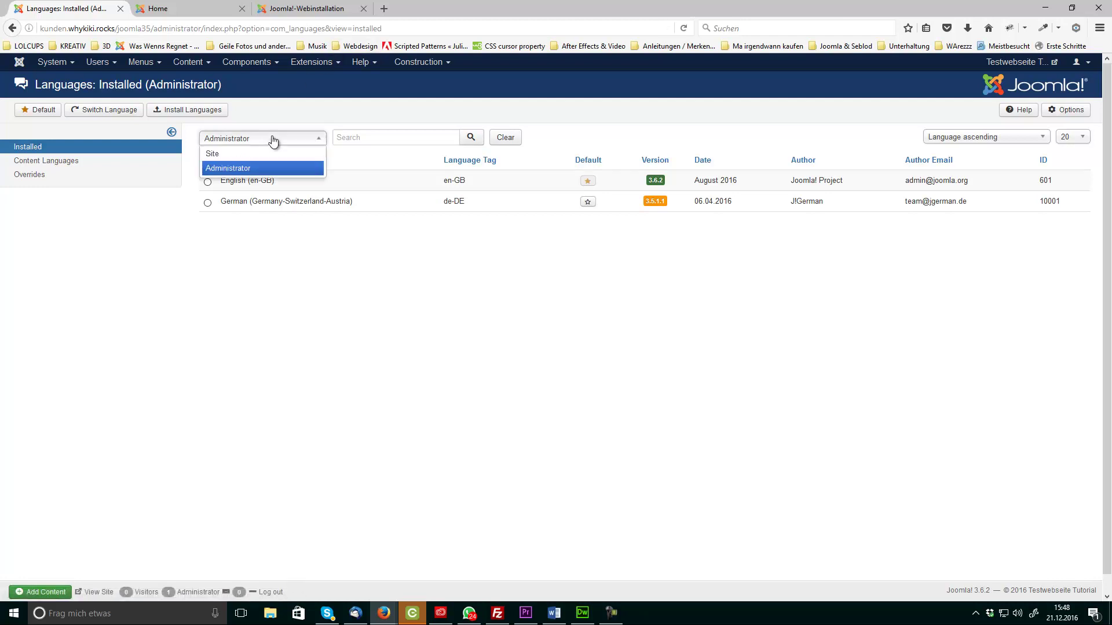
{"action": "left_click", "coordinate": [235, 168]}
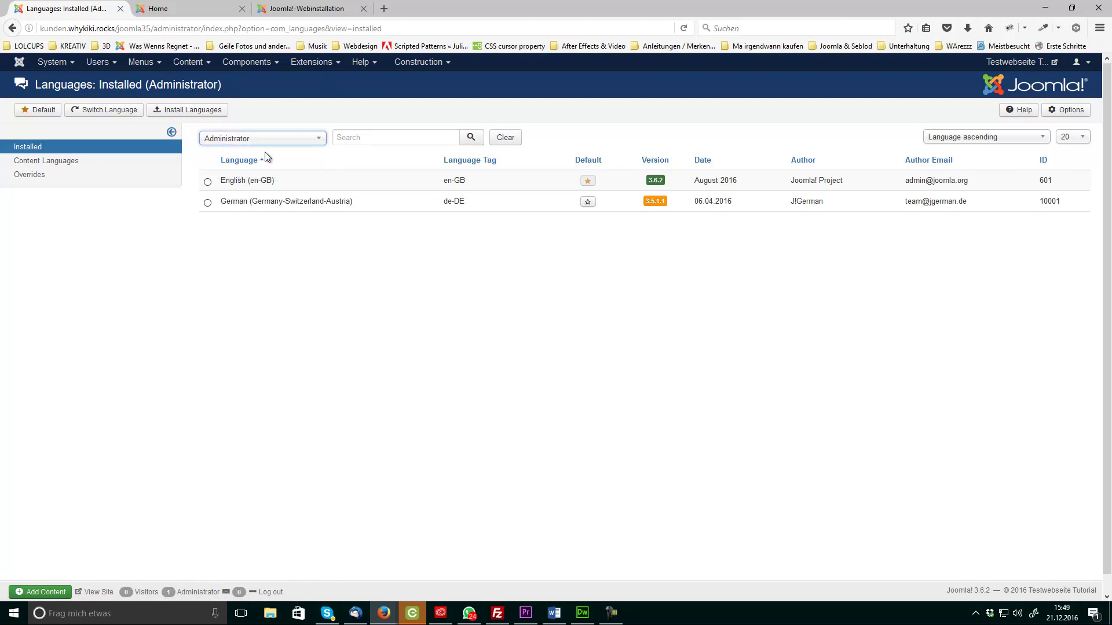
{"action": "left_click", "coordinate": [240, 145]}
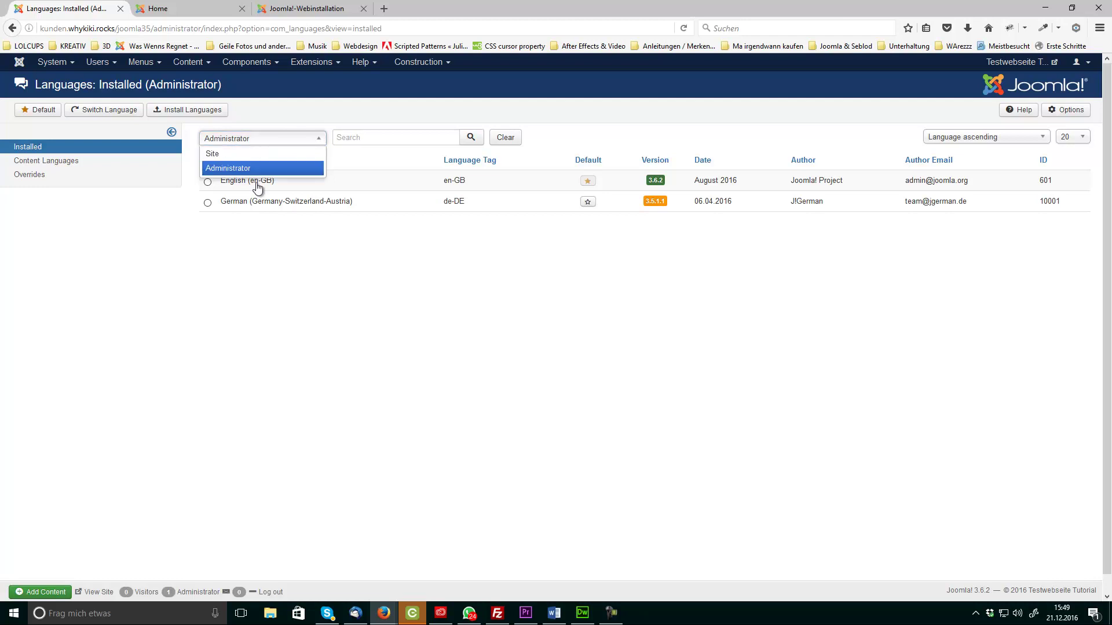
{"action": "left_click", "coordinate": [251, 221]}
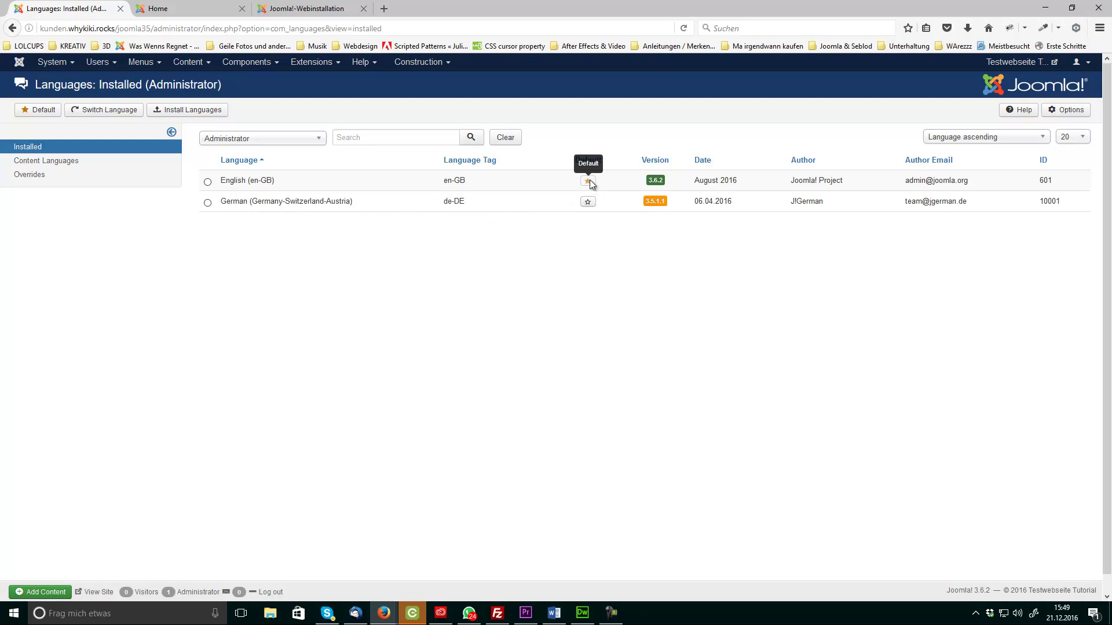
{"action": "left_click", "coordinate": [588, 202]}
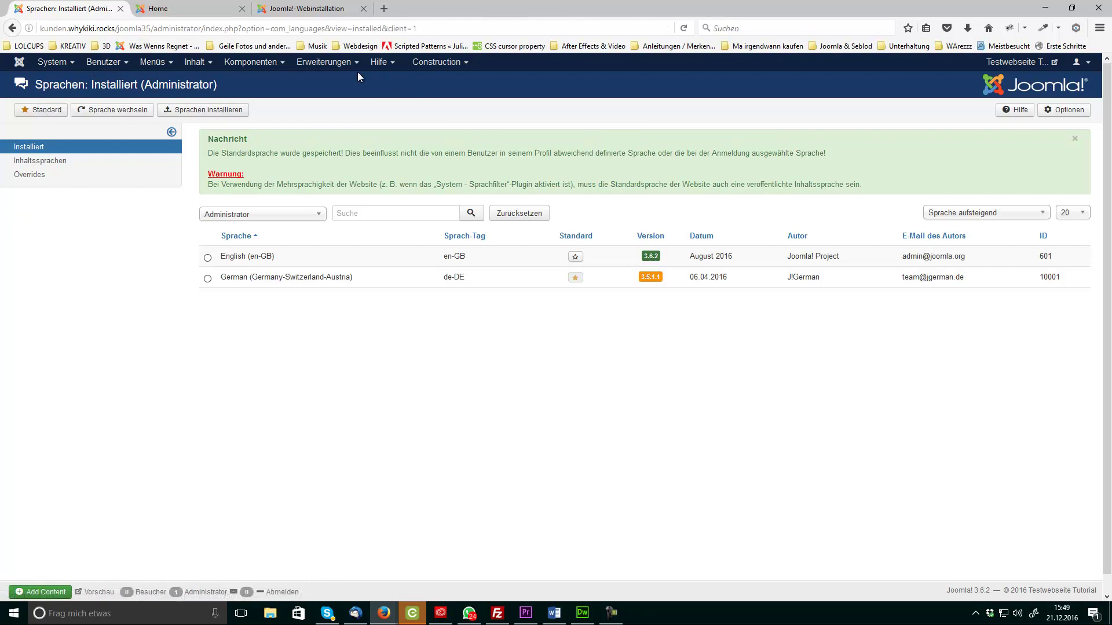
Step: Open the list of site modules in the backend
{"action": "left_click", "coordinate": [327, 62]}
{"action": "right_click", "coordinate": [318, 109]}
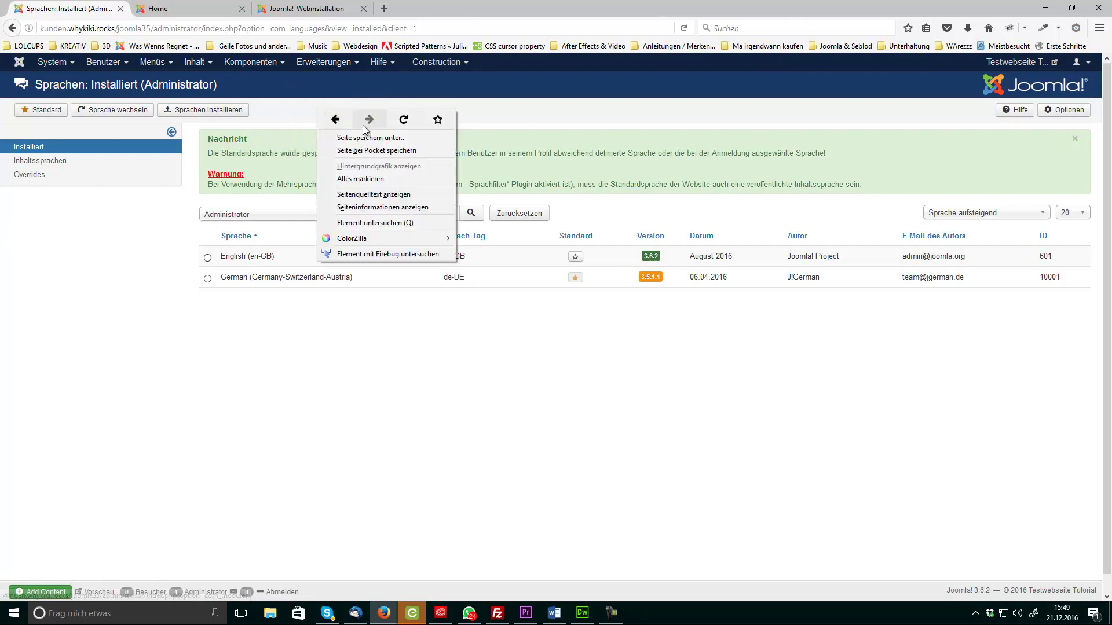
{"action": "left_click", "coordinate": [339, 63]}
{"action": "left_click", "coordinate": [333, 62]}
{"action": "right_click", "coordinate": [321, 107]}
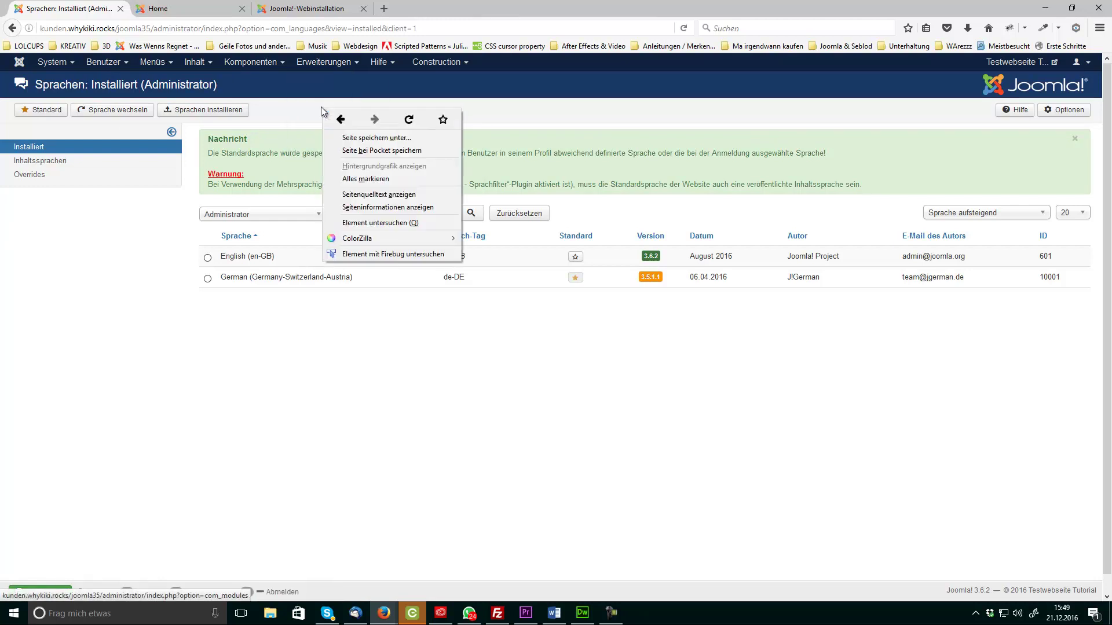
{"action": "left_click", "coordinate": [322, 72]}
{"action": "left_click", "coordinate": [328, 62]}
{"action": "left_click", "coordinate": [322, 110]}
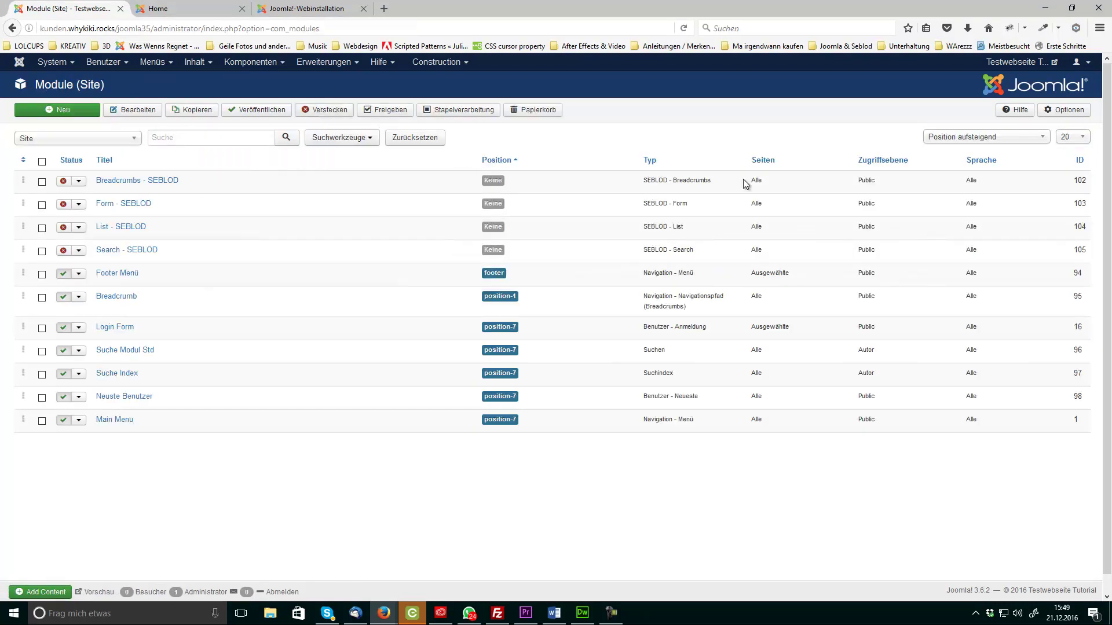
Step: Open the Login Form module and examine its advanced, permission, menu assignment and general settings for the translated labels
{"action": "left_click", "coordinate": [119, 332]}
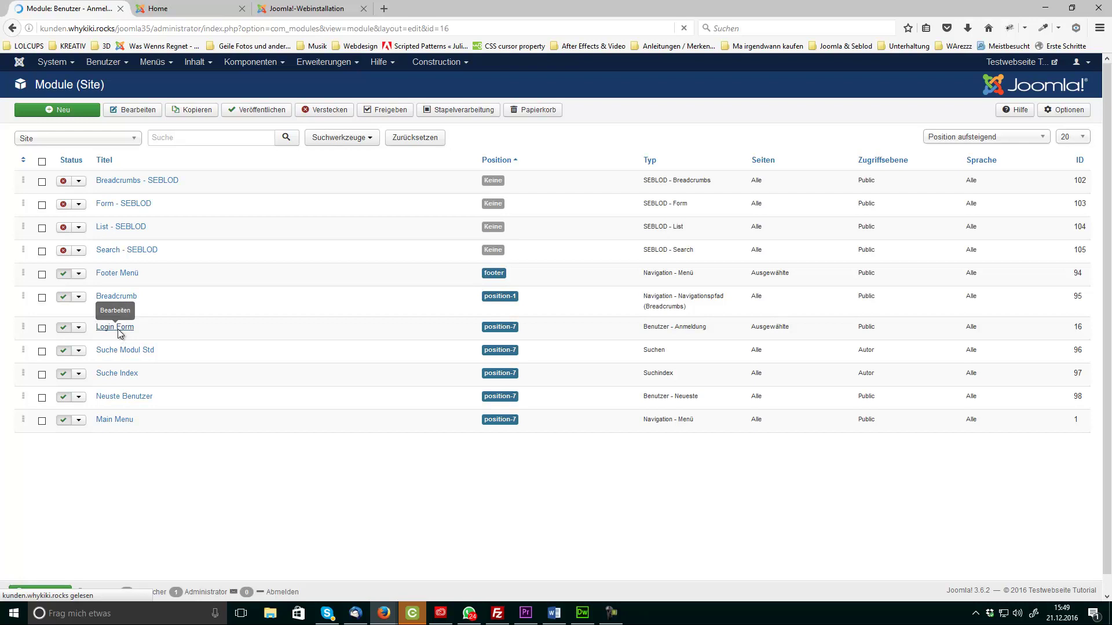
{"action": "scroll", "coordinate": [398, 392], "scroll_direction": "down", "scroll_amount": 1}
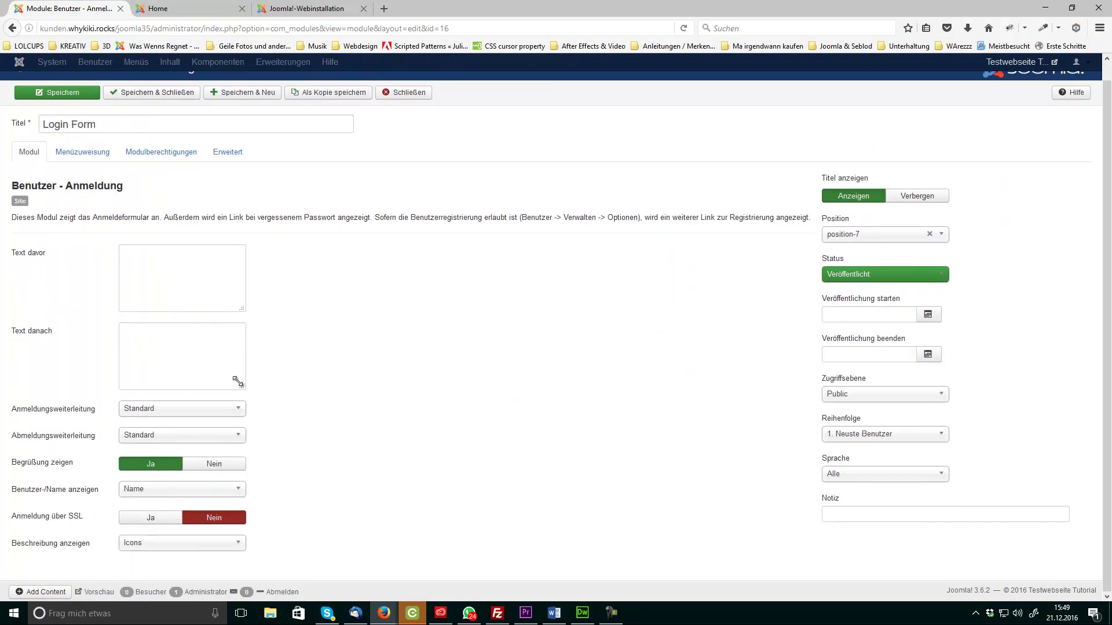
{"action": "left_click", "coordinate": [230, 152]}
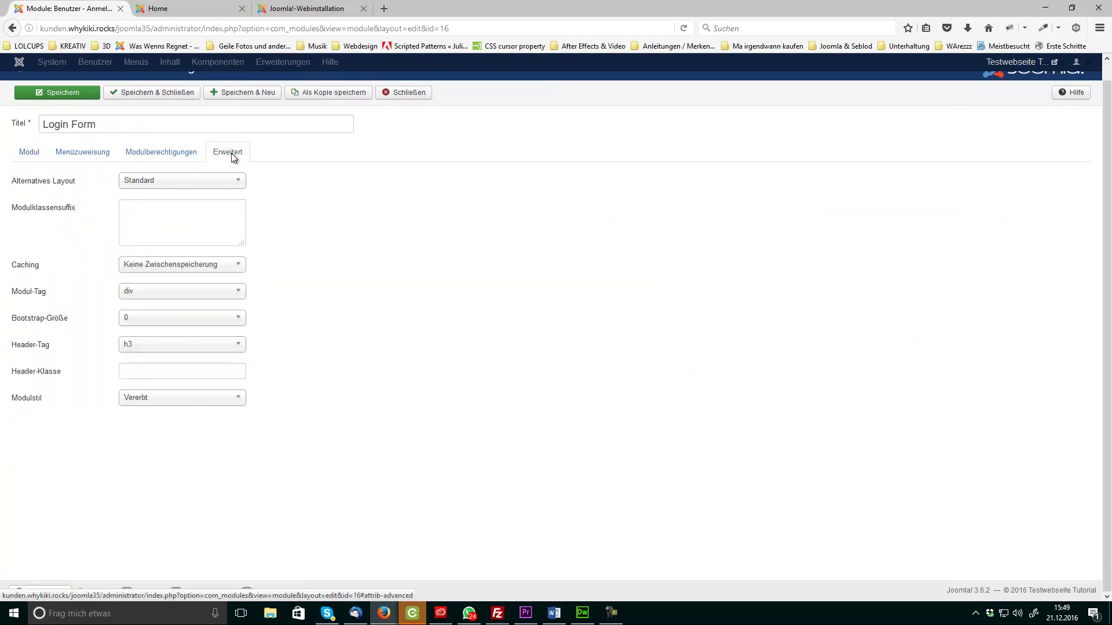
{"action": "left_click", "coordinate": [172, 154]}
{"action": "left_click", "coordinate": [82, 153]}
{"action": "left_click", "coordinate": [29, 153]}
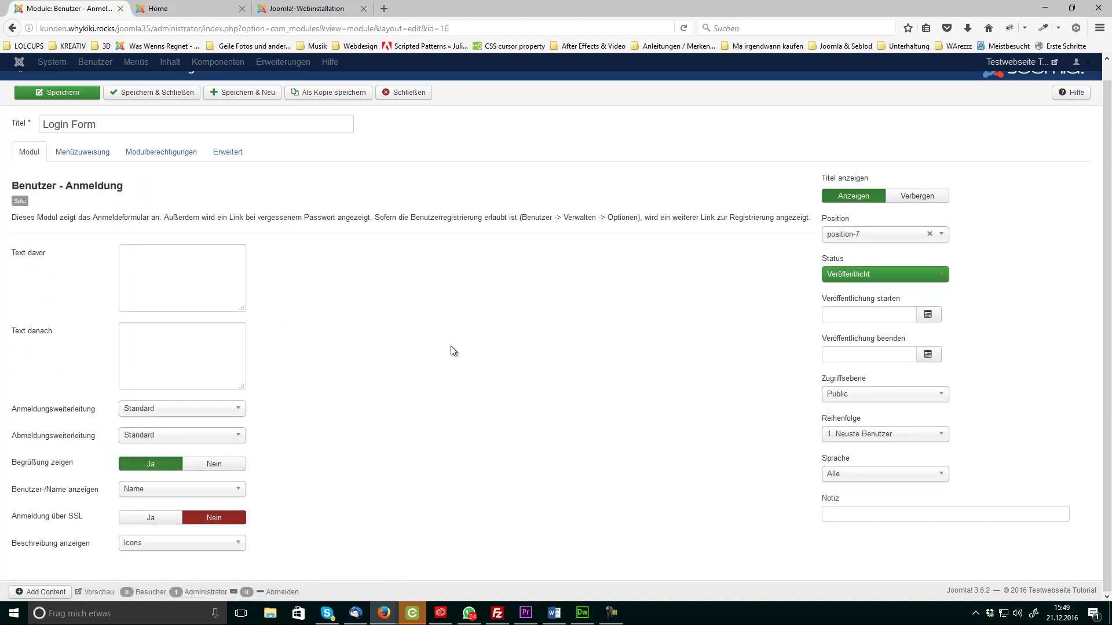
{"action": "scroll", "coordinate": [440, 255], "scroll_direction": "up", "scroll_amount": 1}
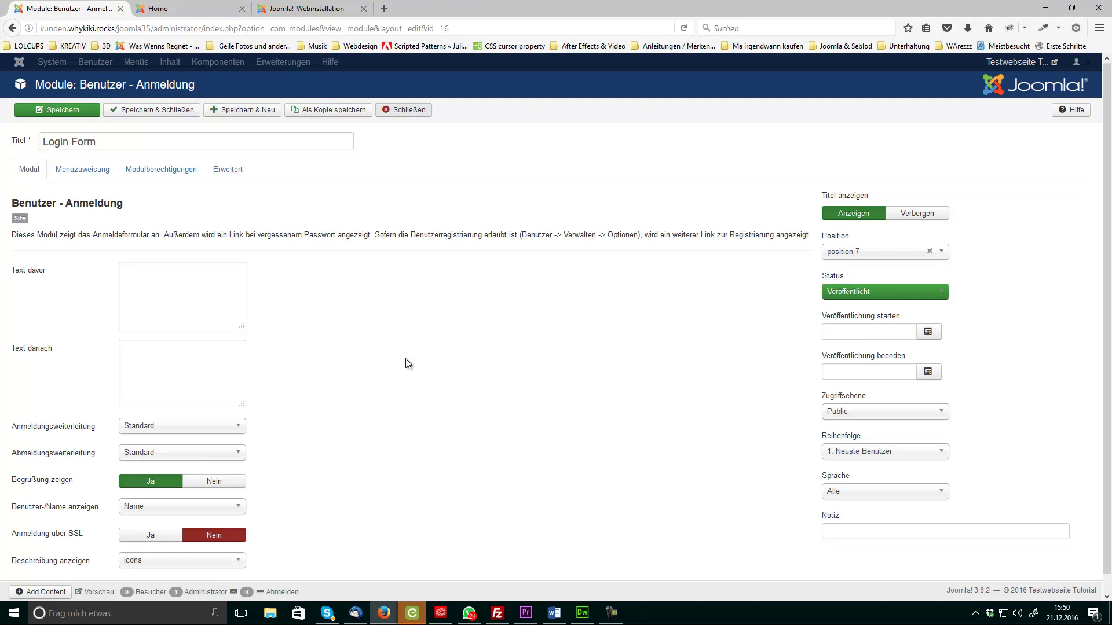
{"action": "mouse_move", "coordinate": [17, 279]}
Step: Close the Login Form module unchanged and return to the installed languages overview
{"action": "left_click", "coordinate": [401, 113]}
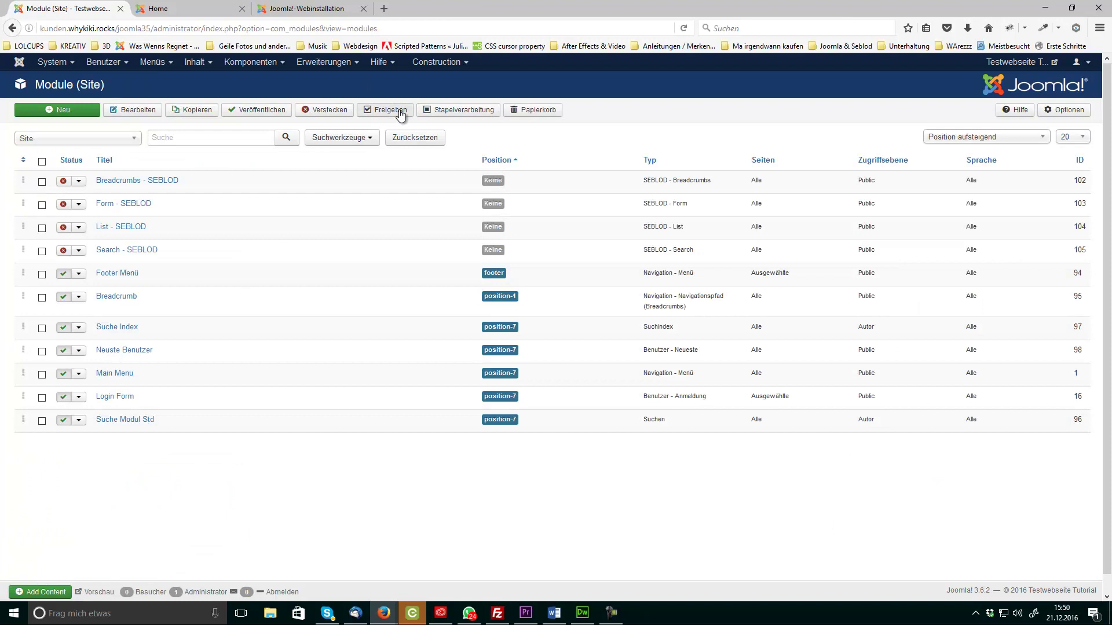
{"action": "left_click", "coordinate": [322, 63]}
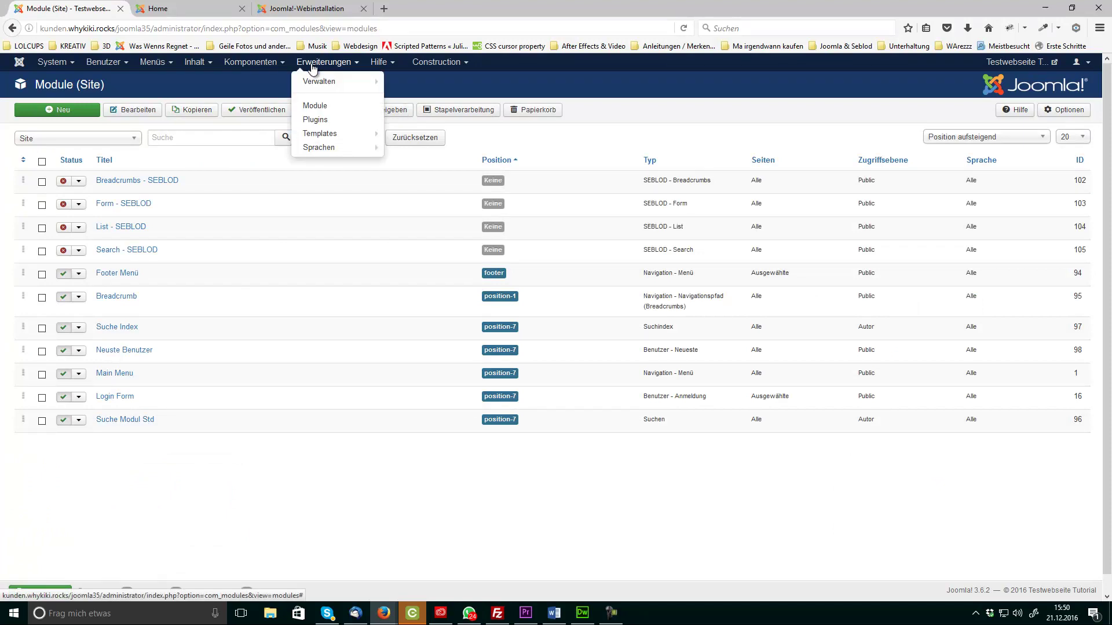
{"action": "left_click", "coordinate": [321, 147]}
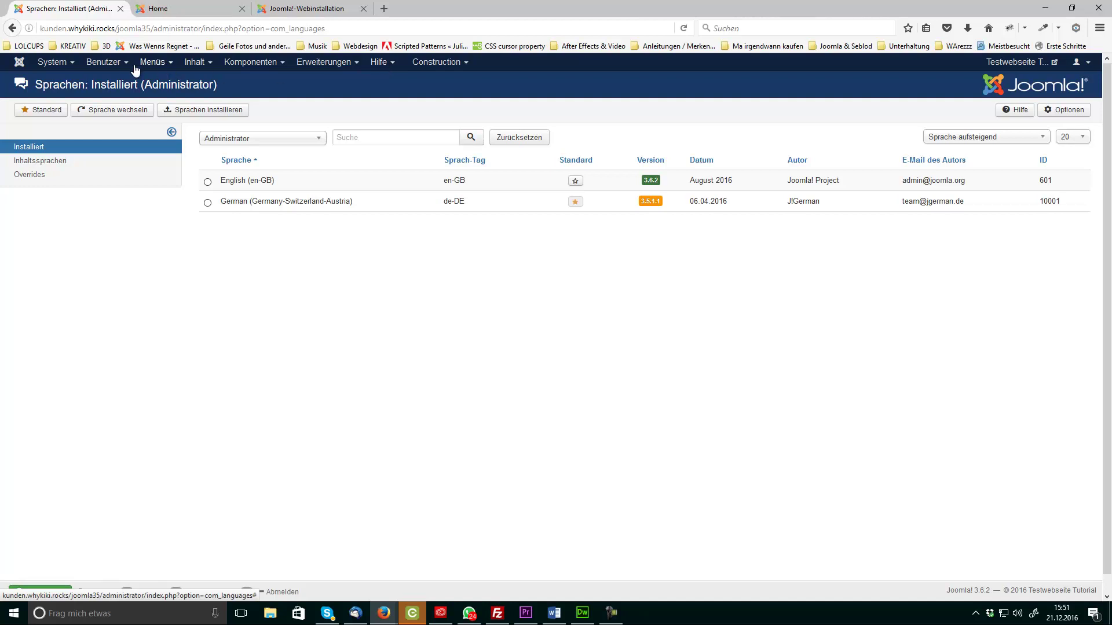
Step: Open the Super User account from the user list and show its basic settings (Basiseinstellungen)
{"action": "left_click", "coordinate": [115, 66]}
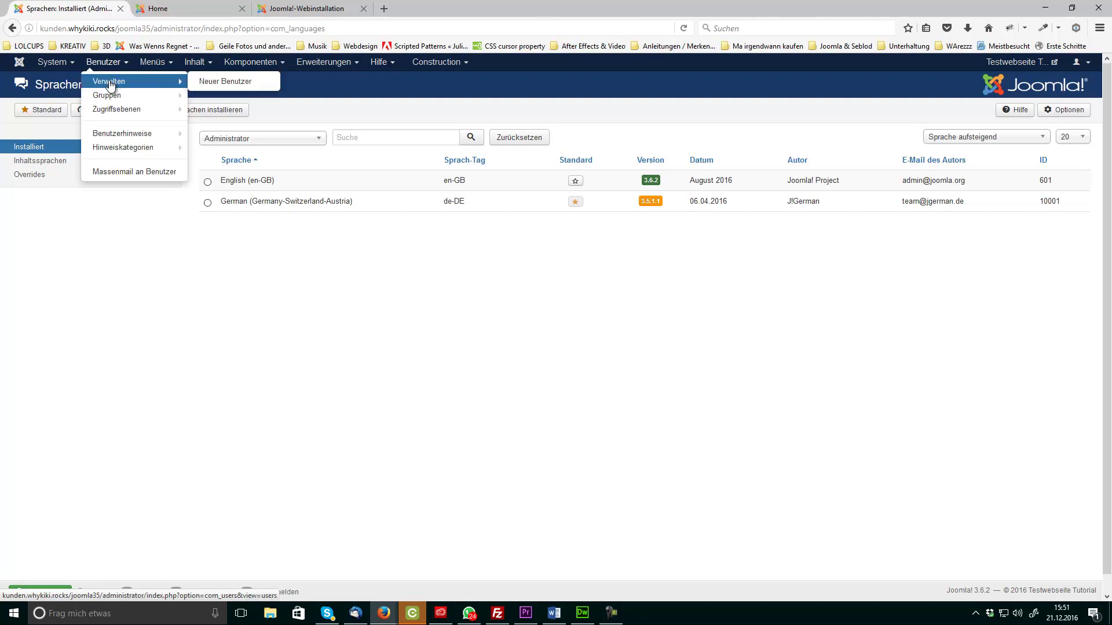
{"action": "left_click", "coordinate": [112, 84]}
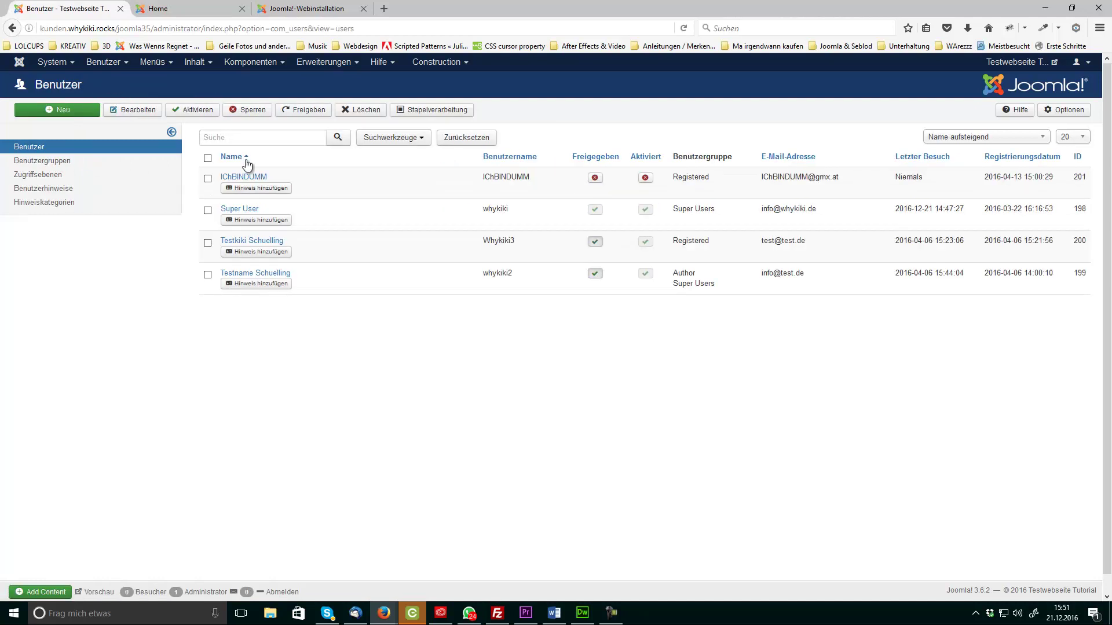
{"action": "left_click", "coordinate": [237, 211]}
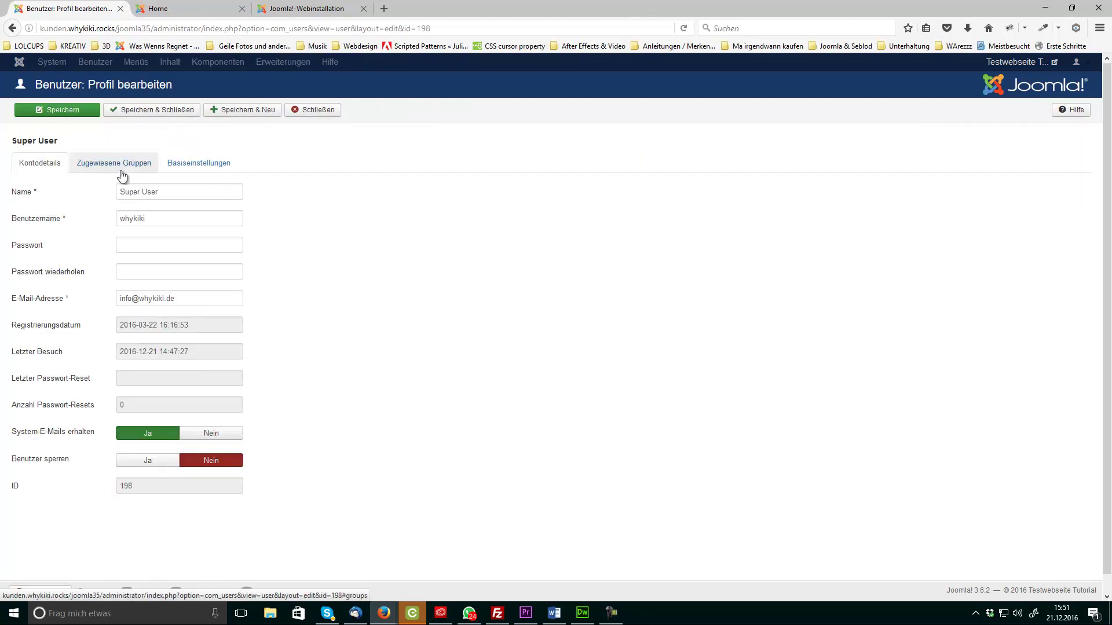
{"action": "left_click", "coordinate": [168, 166]}
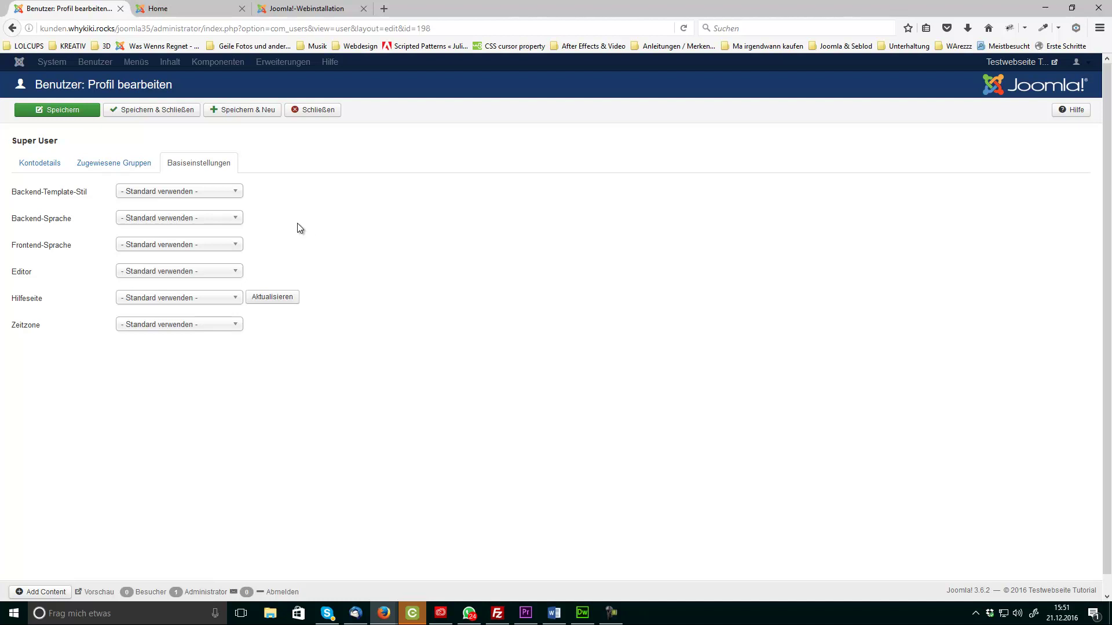
Step: Examine the backend language choices for the Super User account and close the profile without changing anything
{"action": "left_click", "coordinate": [199, 243]}
{"action": "left_click", "coordinate": [182, 232]}
{"action": "left_click", "coordinate": [175, 220]}
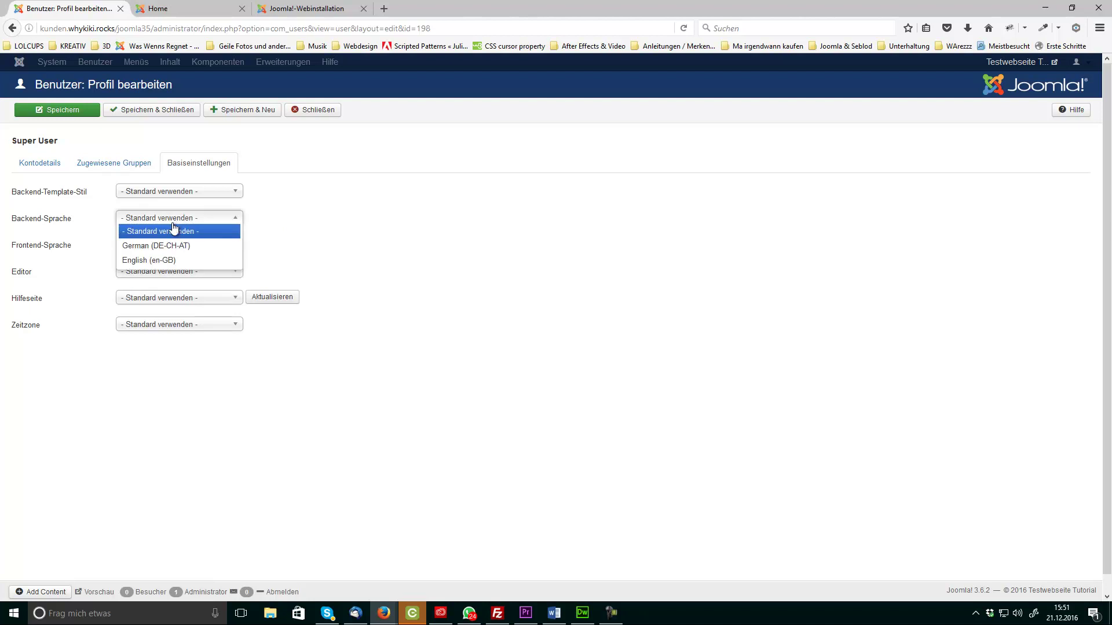
{"action": "left_click", "coordinate": [385, 250]}
{"action": "left_click", "coordinate": [317, 111]}
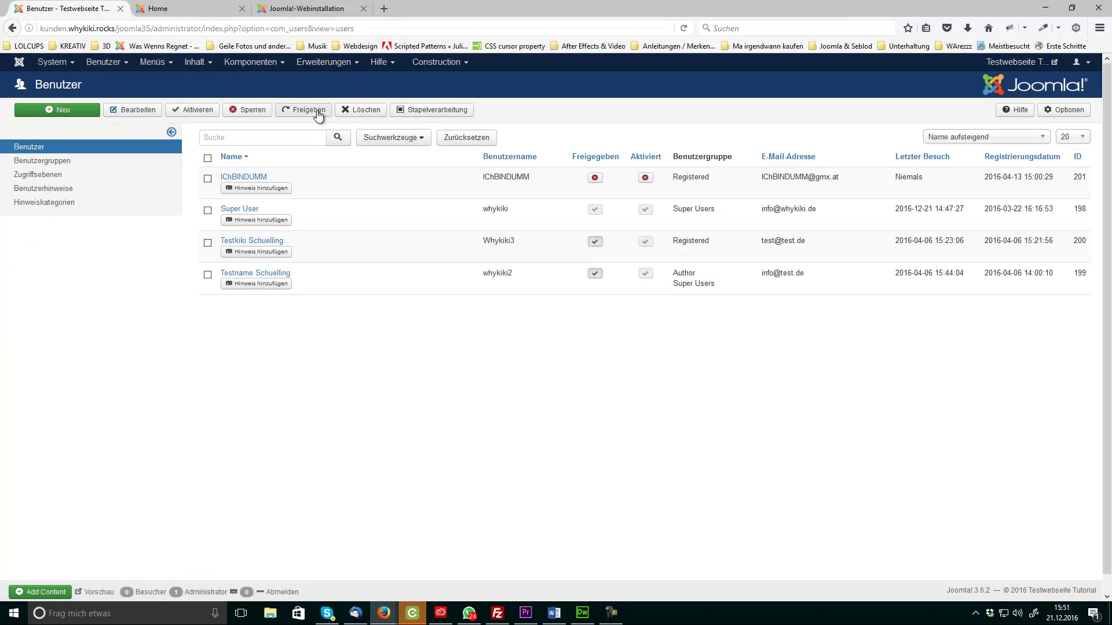
Step: Return to the installed languages overview and filter the list to the Site languages
{"action": "left_click", "coordinate": [321, 62]}
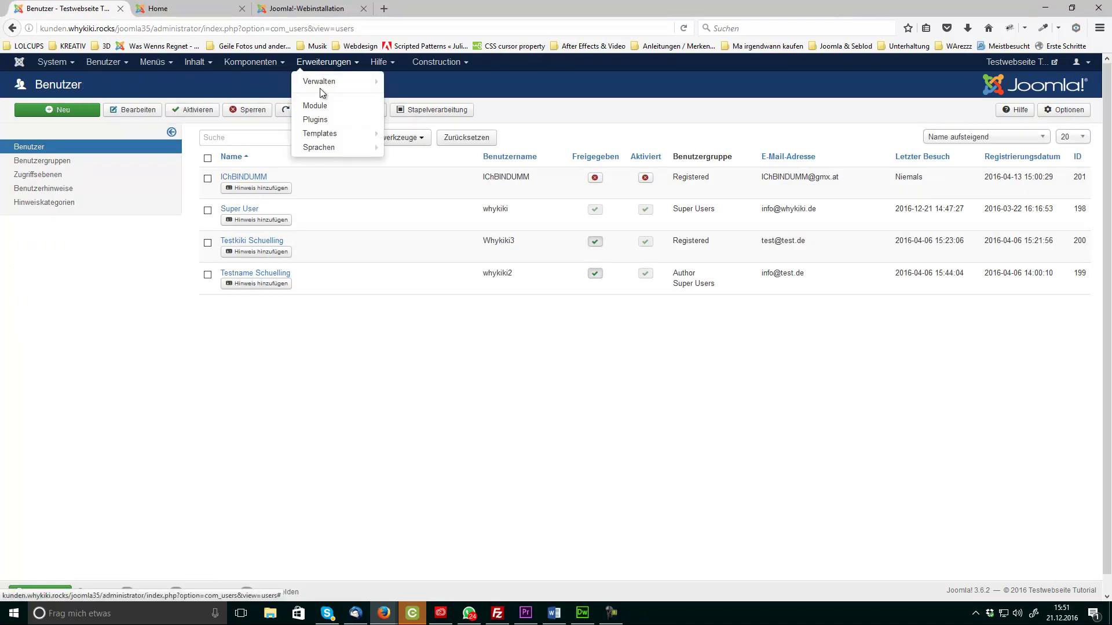
{"action": "left_click", "coordinate": [312, 152]}
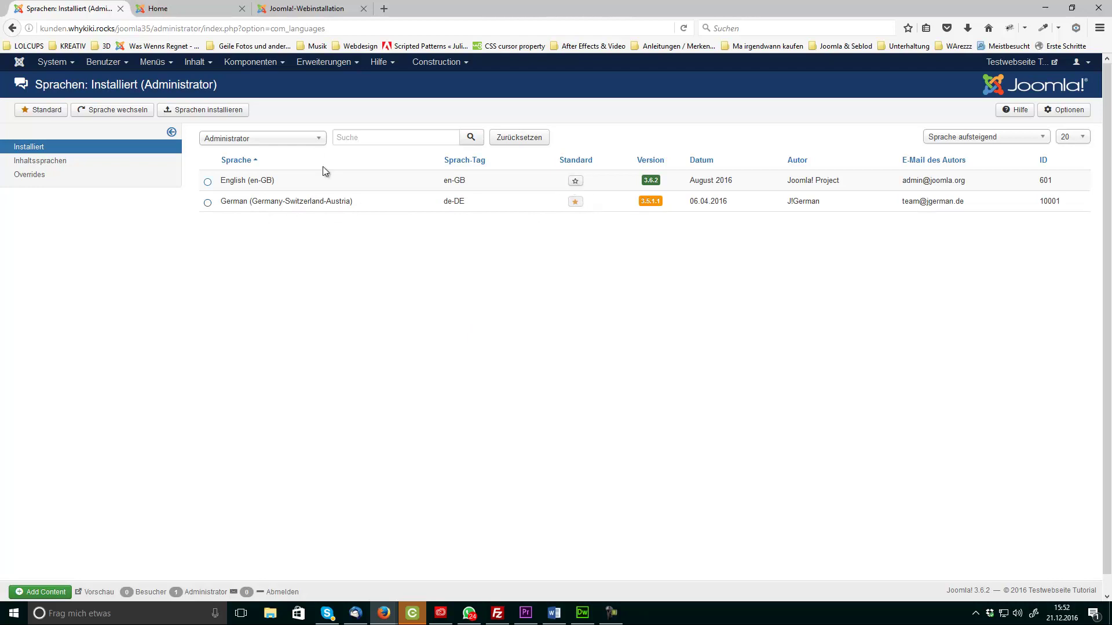
{"action": "left_click", "coordinate": [246, 140]}
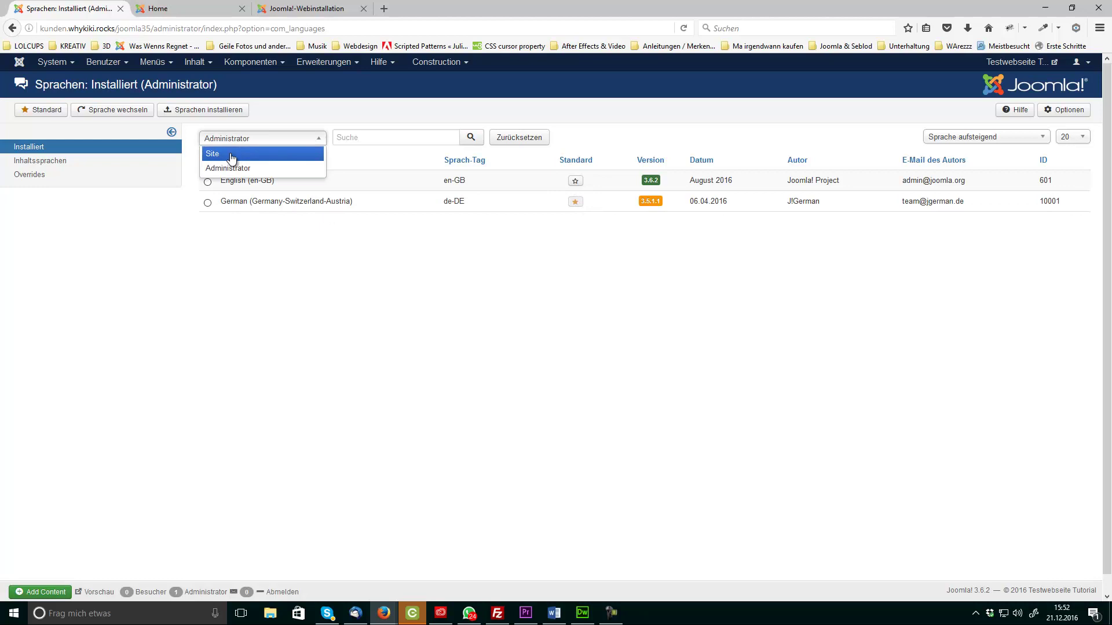
{"action": "left_click", "coordinate": [224, 154]}
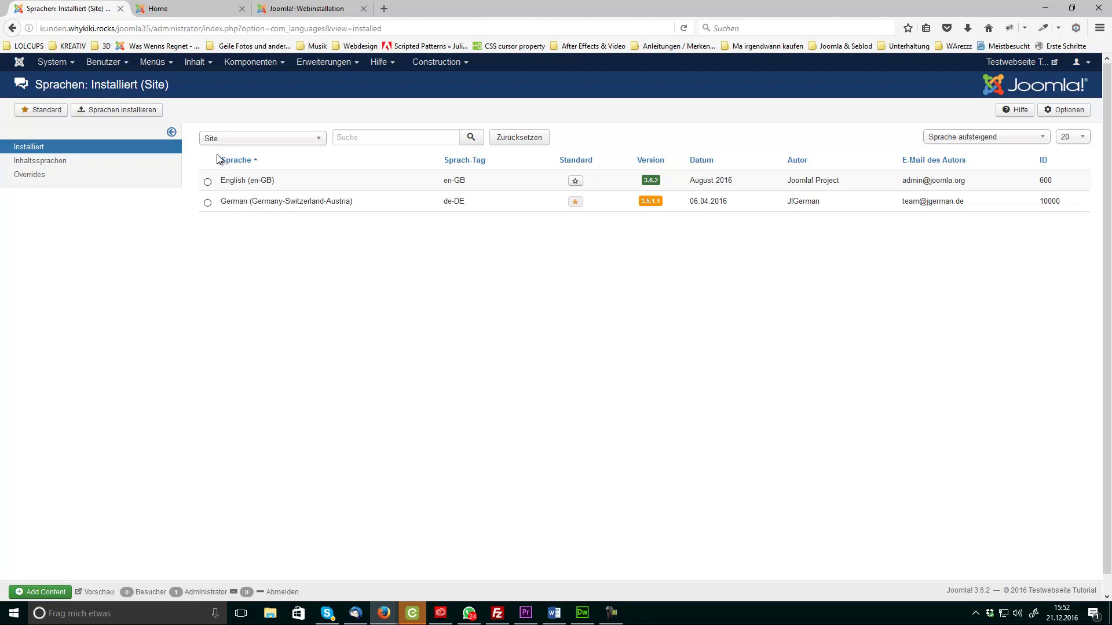
{"action": "left_click", "coordinate": [258, 65]}
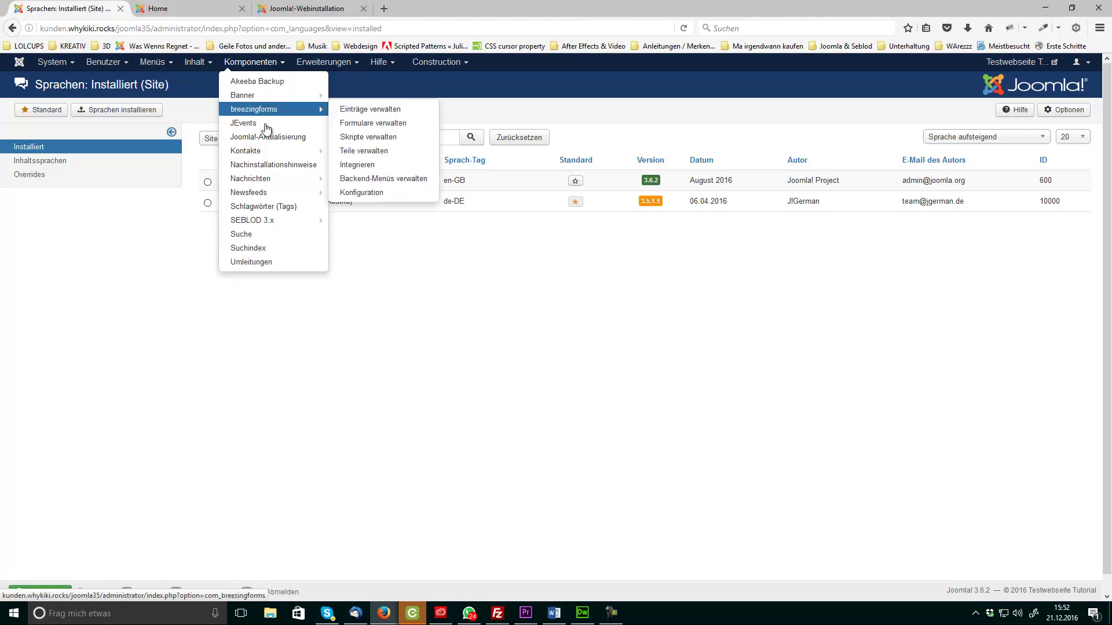
{"action": "mouse_move", "coordinate": [249, 181]}
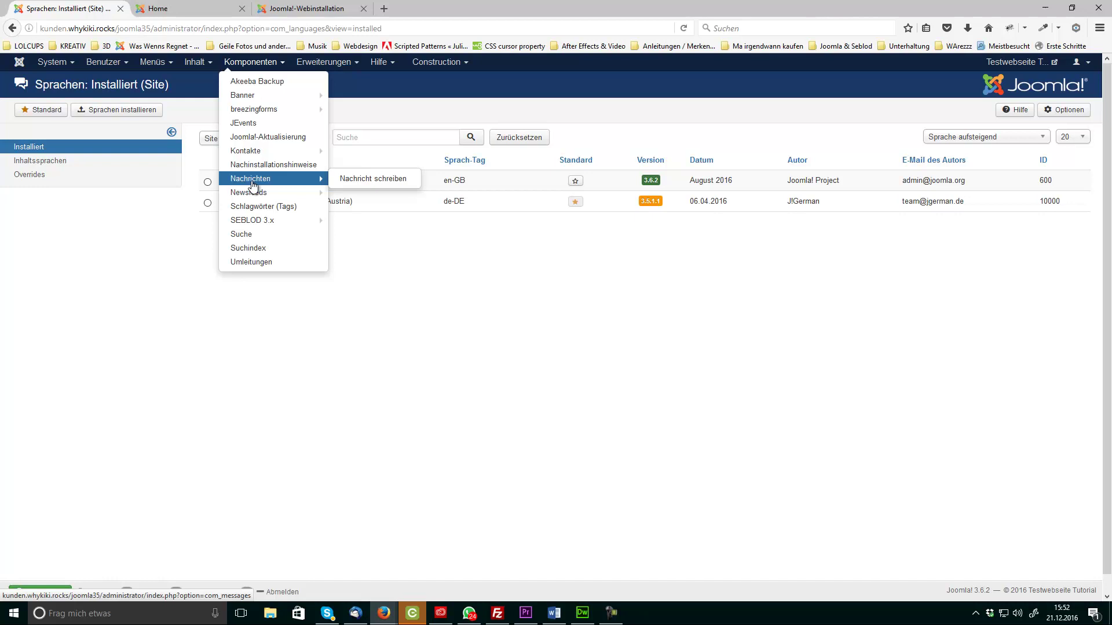
{"action": "mouse_move", "coordinate": [181, 65]}
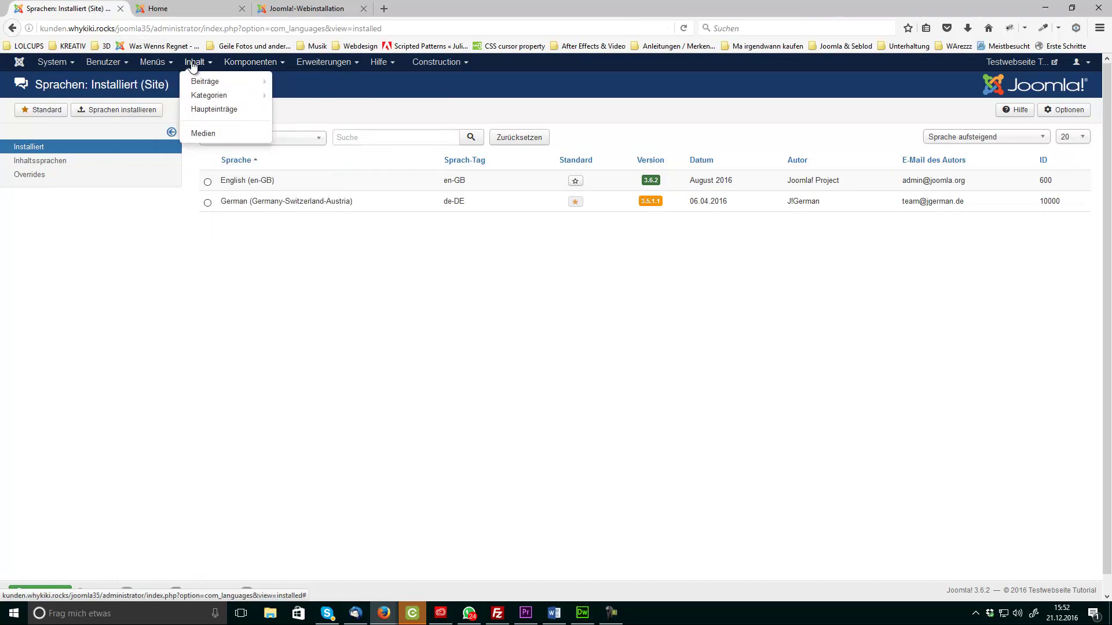
Step: Open the Automagazin page in the site frontend, go into the Volkswagen subcategory and look through the Golf Kolumne articles
{"action": "left_click", "coordinate": [181, 10]}
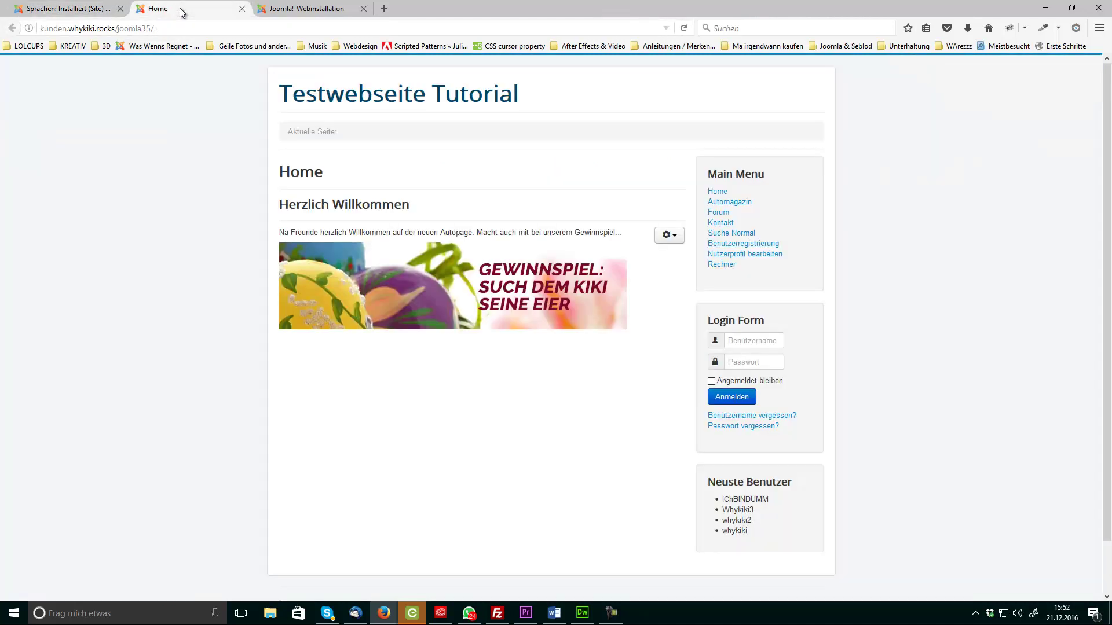
{"action": "left_click", "coordinate": [728, 204]}
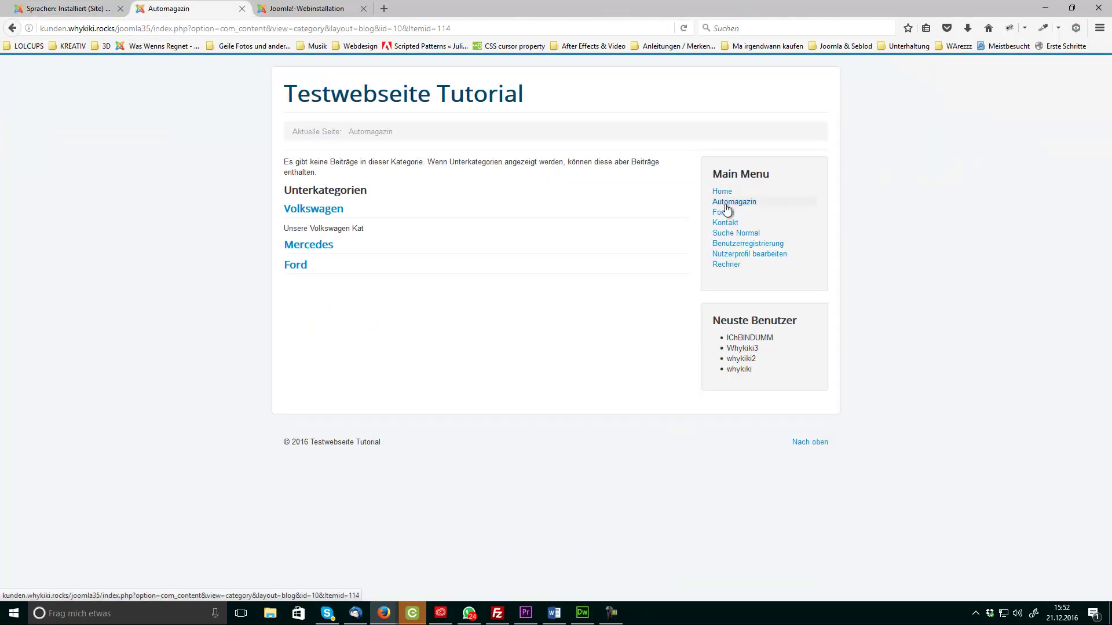
{"action": "left_click_drag", "start_coordinate": [285, 229], "coordinate": [395, 234]}
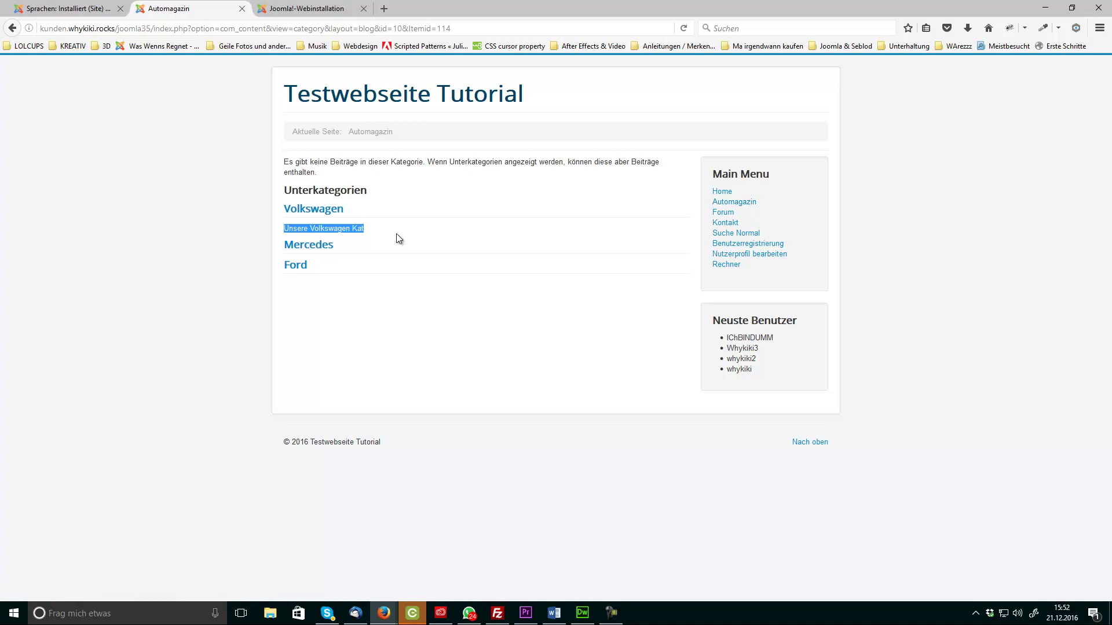
{"action": "left_click", "coordinate": [305, 213]}
{"action": "left_click", "coordinate": [297, 213]}
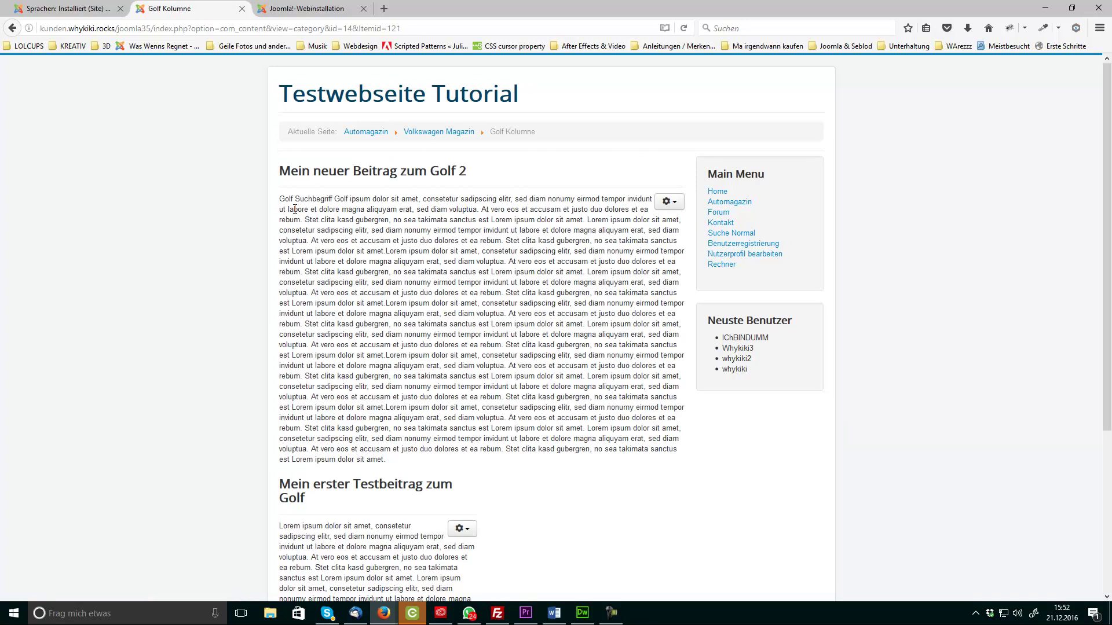
{"action": "scroll", "coordinate": [416, 175], "scroll_direction": "down", "scroll_amount": 7}
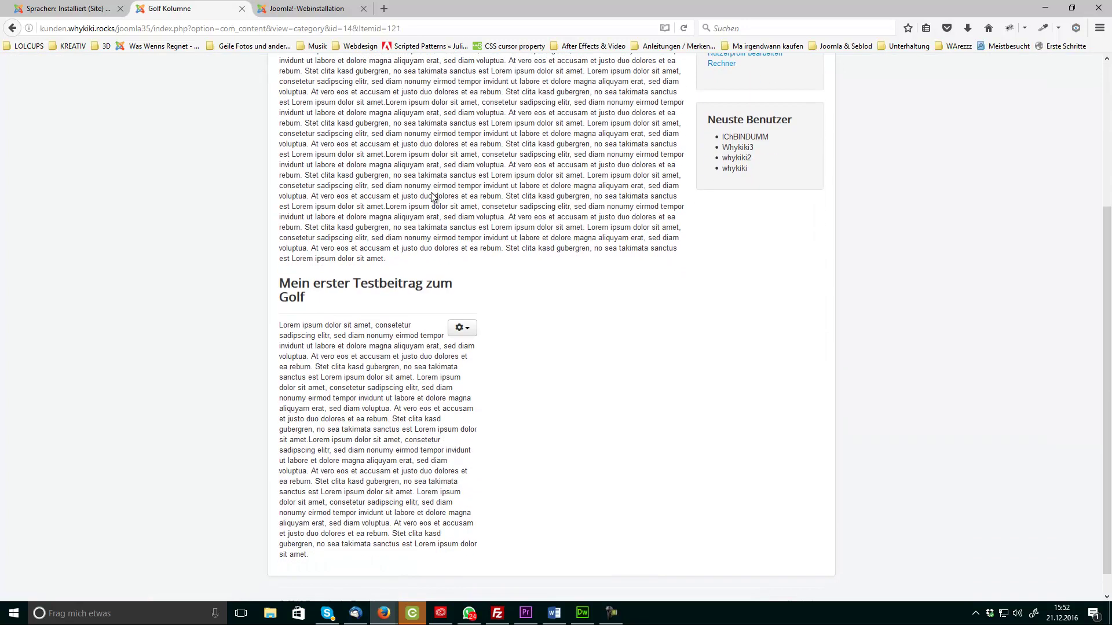
{"action": "scroll", "coordinate": [446, 207], "scroll_direction": "up", "scroll_amount": 7}
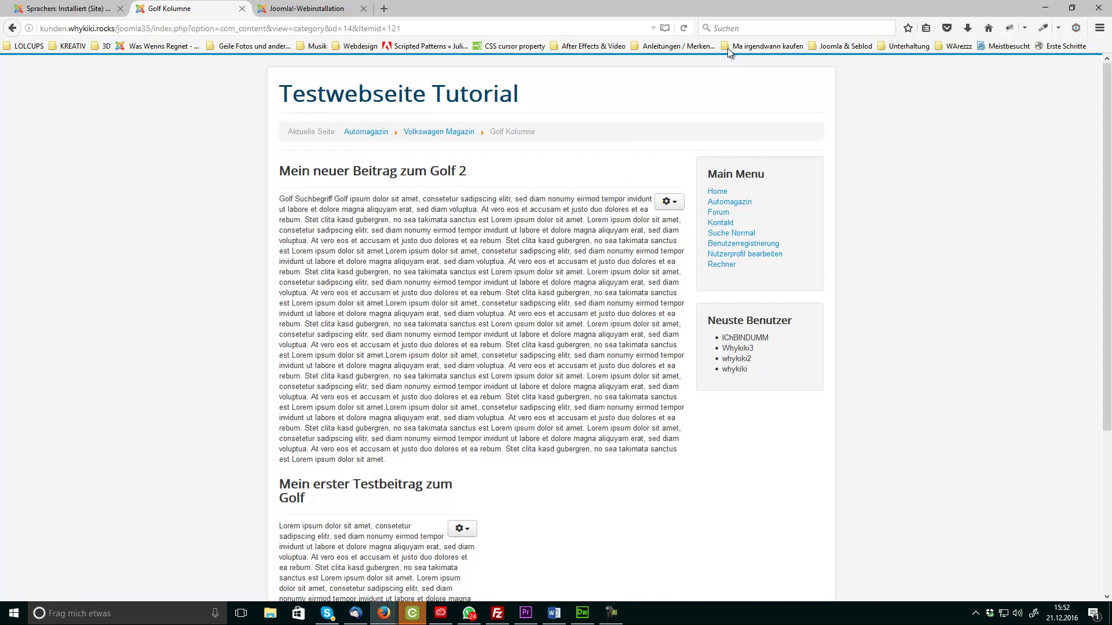
Step: Check the default Site language in the backend, then mark the body text of "Mein neuer Beitrag zum Golf 2" in the frontend
{"action": "left_click", "coordinate": [64, 10]}
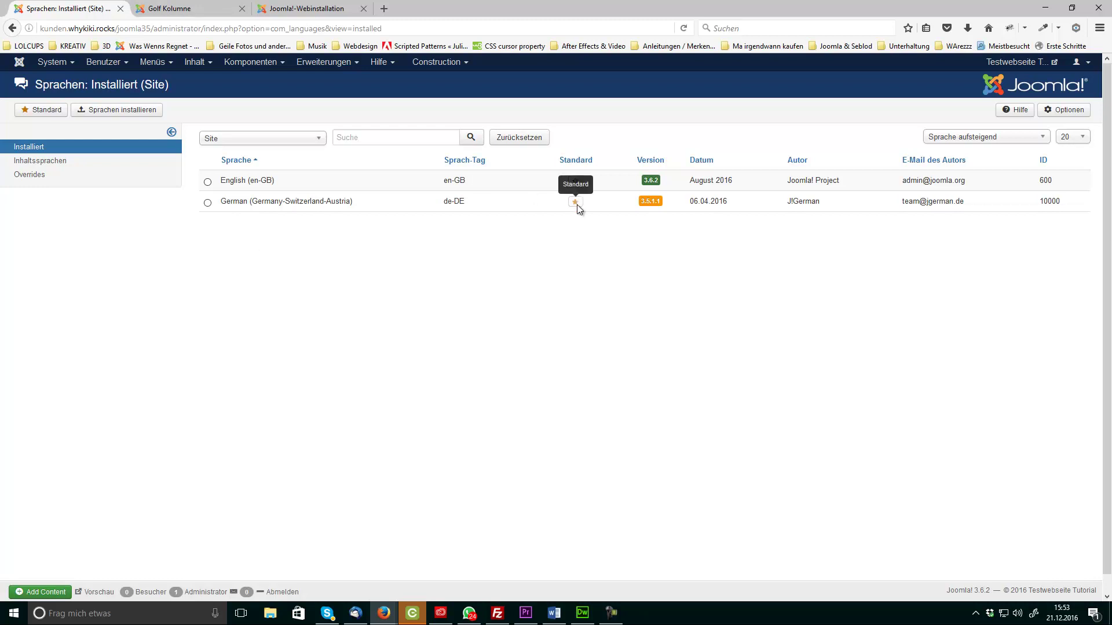
{"action": "left_click", "coordinate": [188, 9]}
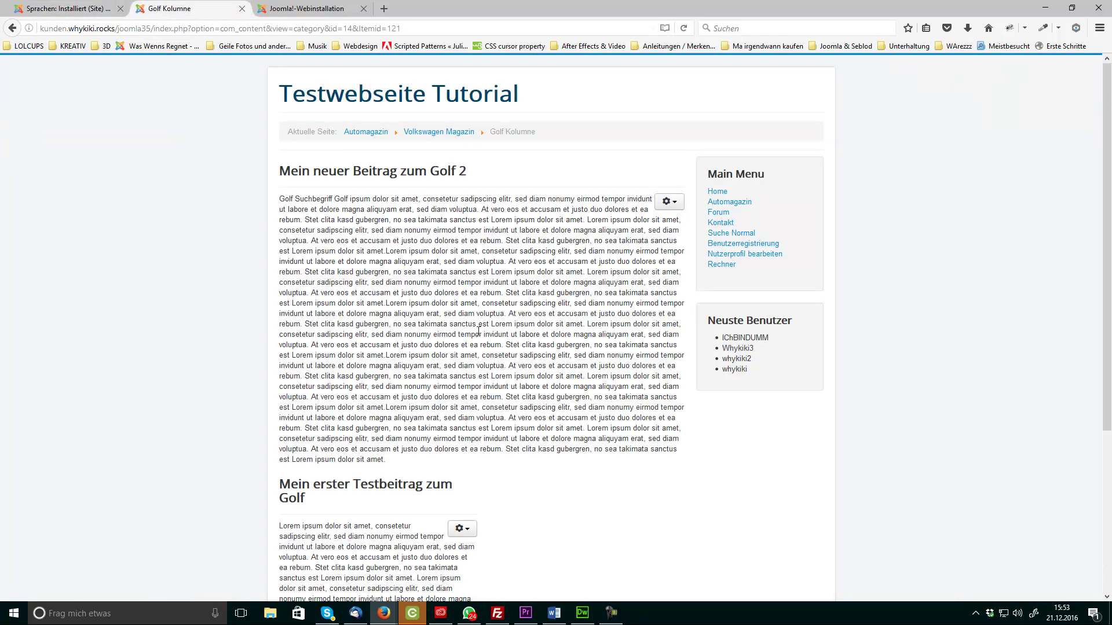
{"action": "left_click_drag", "start_coordinate": [429, 443], "coordinate": [278, 200]}
Step: Go to the article list (Beiträge) in the backend and open its global options
{"action": "left_click", "coordinate": [64, 8]}
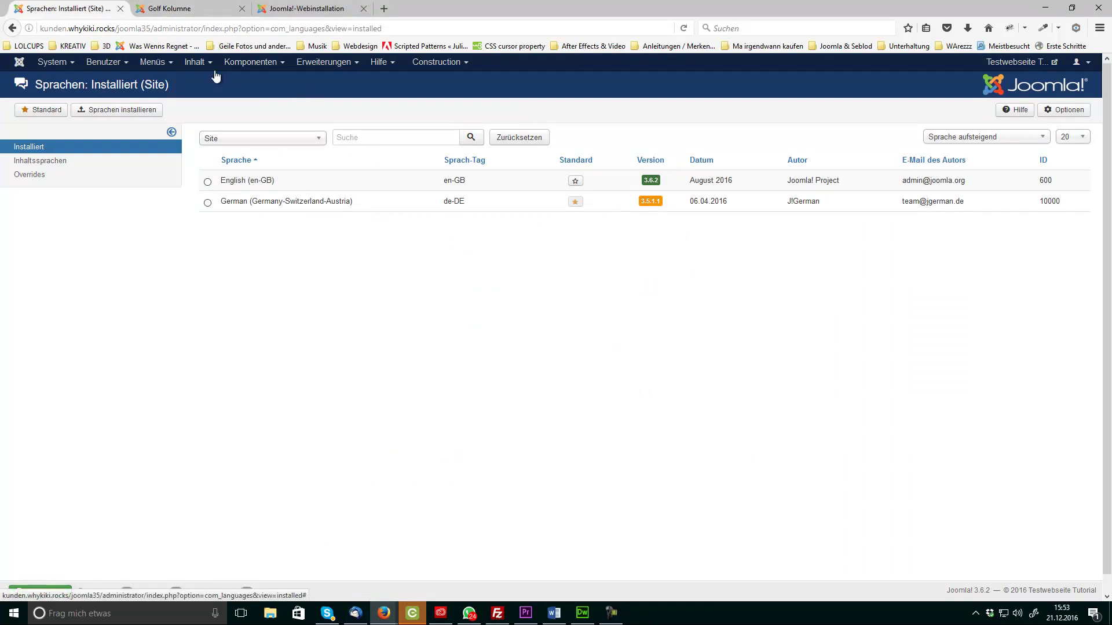
{"action": "left_click", "coordinate": [189, 64]}
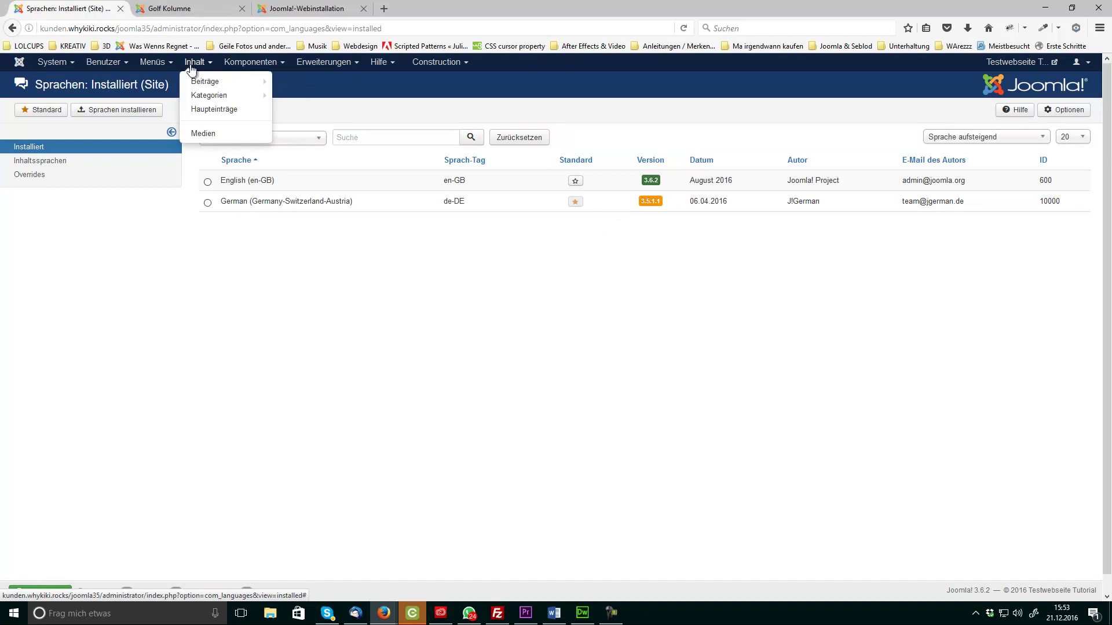
{"action": "left_click", "coordinate": [197, 84]}
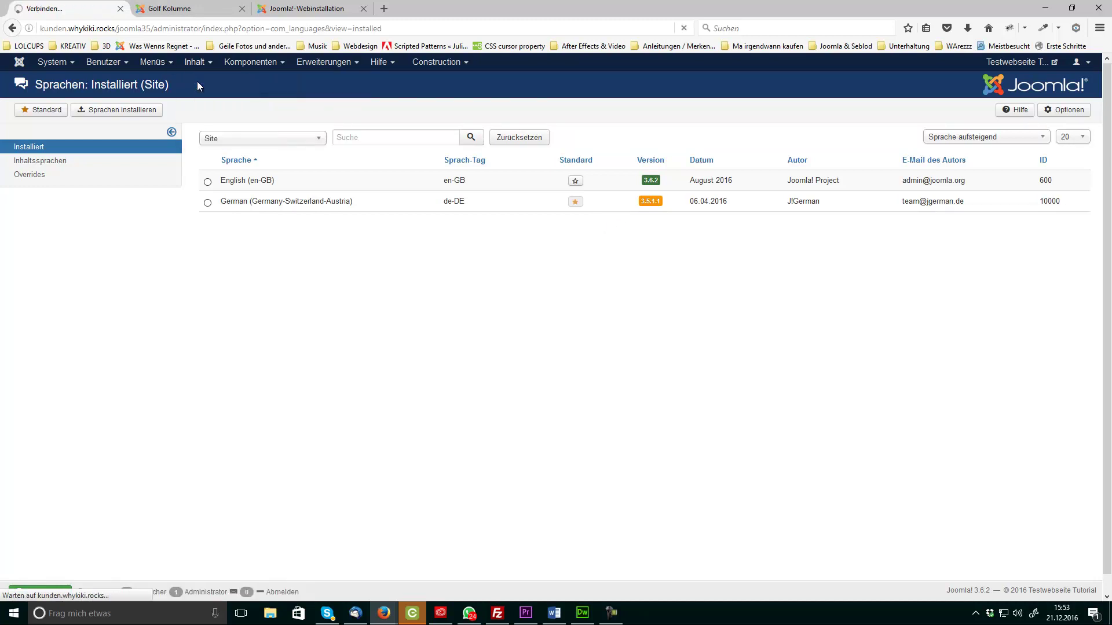
{"action": "left_click", "coordinate": [1076, 111]}
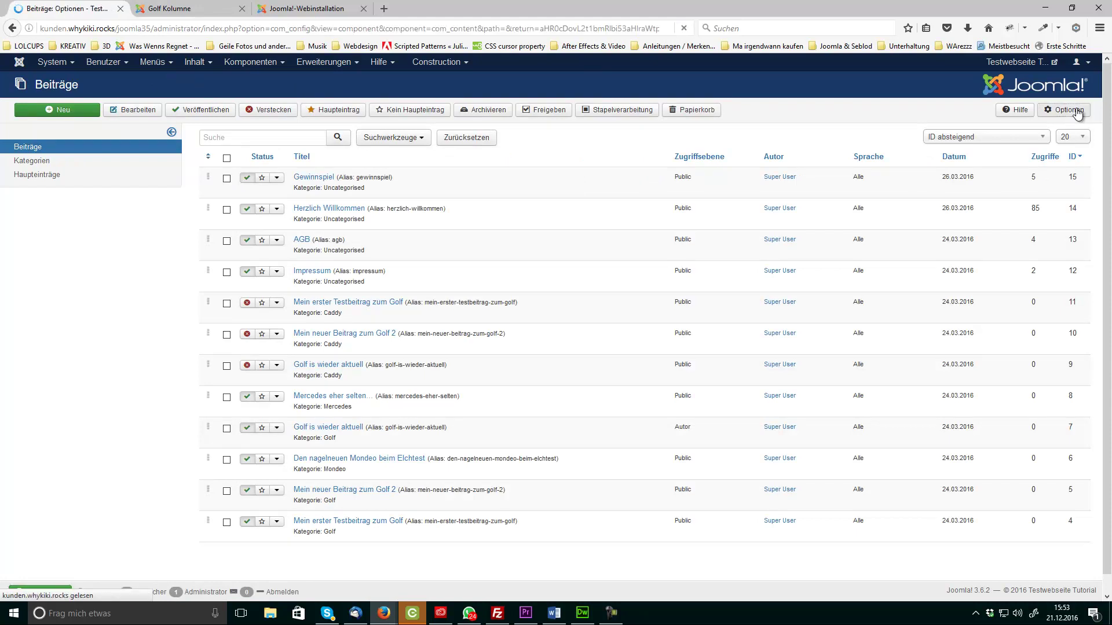
{"action": "left_click", "coordinate": [205, 12]}
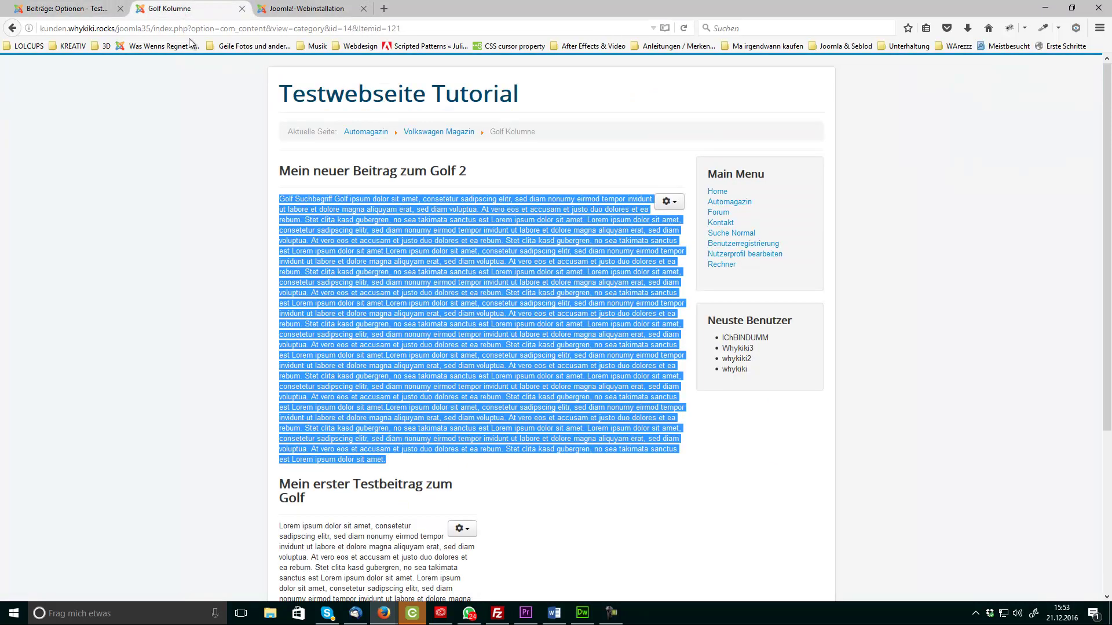
{"action": "left_click", "coordinate": [64, 9]}
Step: Set Autor, Erstellungsdatum and Bearbeitungsdatum to Anzeigen in the article options
{"action": "scroll", "coordinate": [488, 348], "scroll_direction": "down", "scroll_amount": 4}
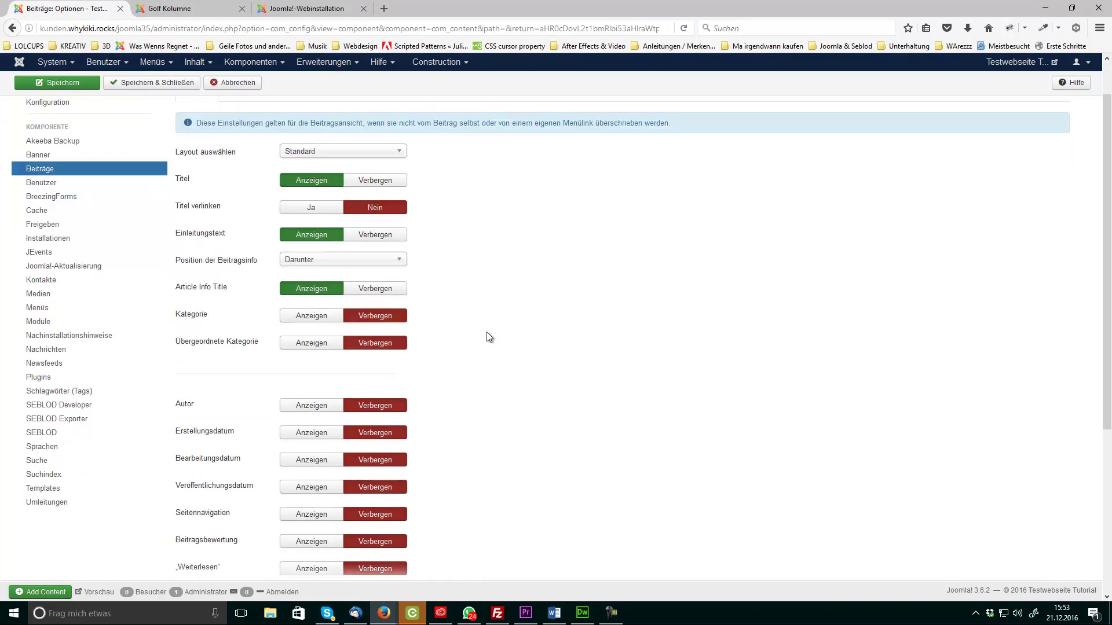
{"action": "left_click", "coordinate": [311, 323]}
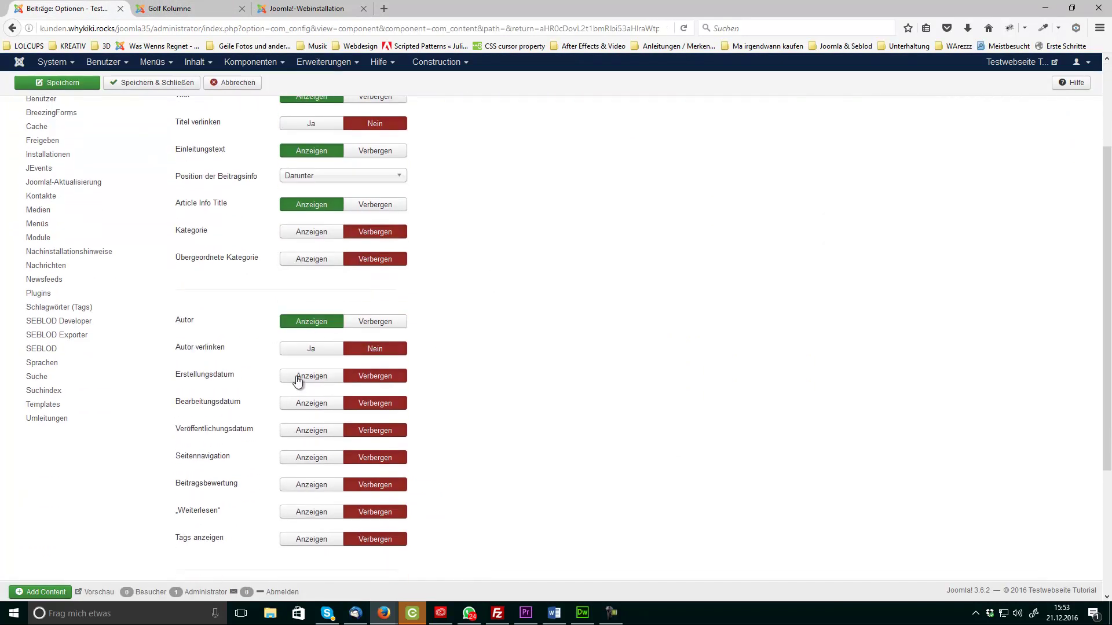
{"action": "left_click", "coordinate": [308, 377]}
{"action": "left_click", "coordinate": [309, 403]}
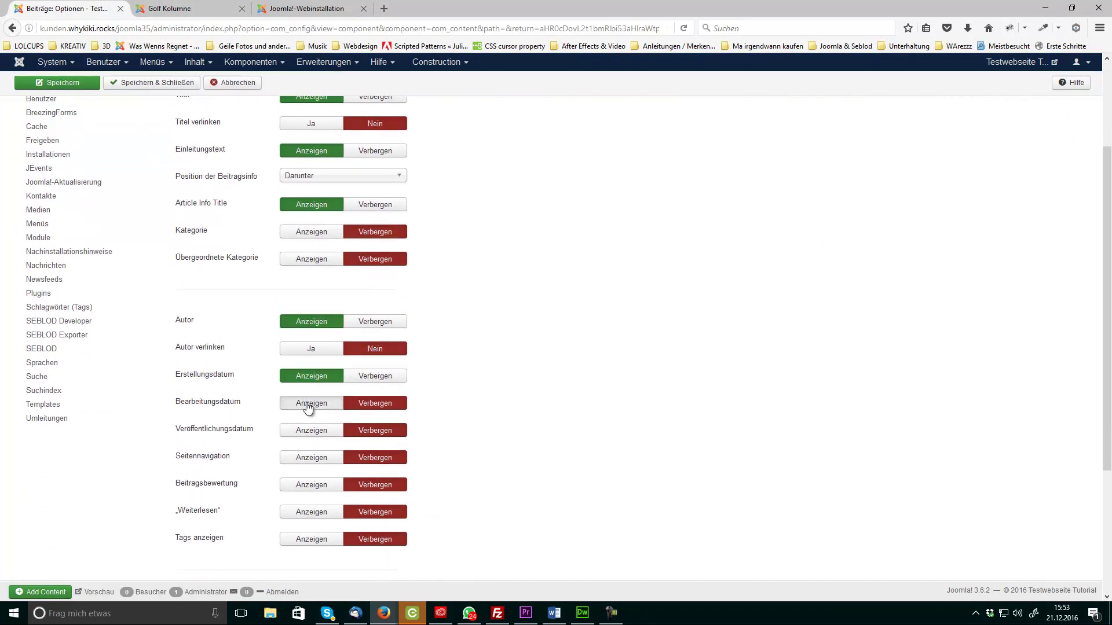
Step: Set Symbole/Text, E-Mail-Symbol and Seitenaufrufe to Anzeigen in the article options
{"action": "scroll", "coordinate": [327, 459], "scroll_direction": "down", "scroll_amount": 6}
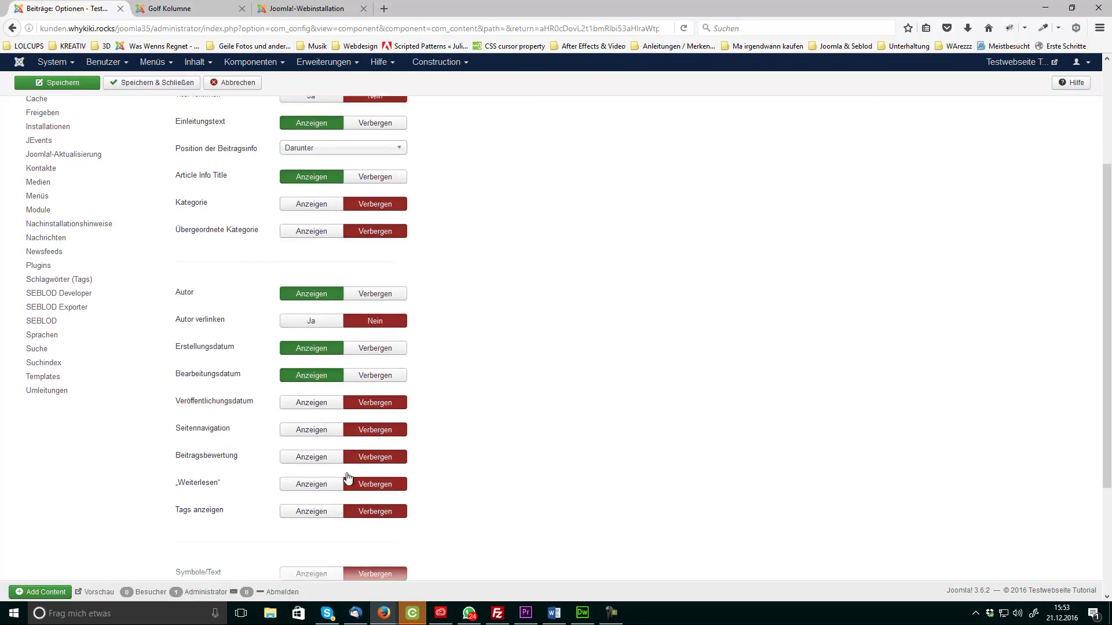
{"action": "left_click", "coordinate": [307, 413]}
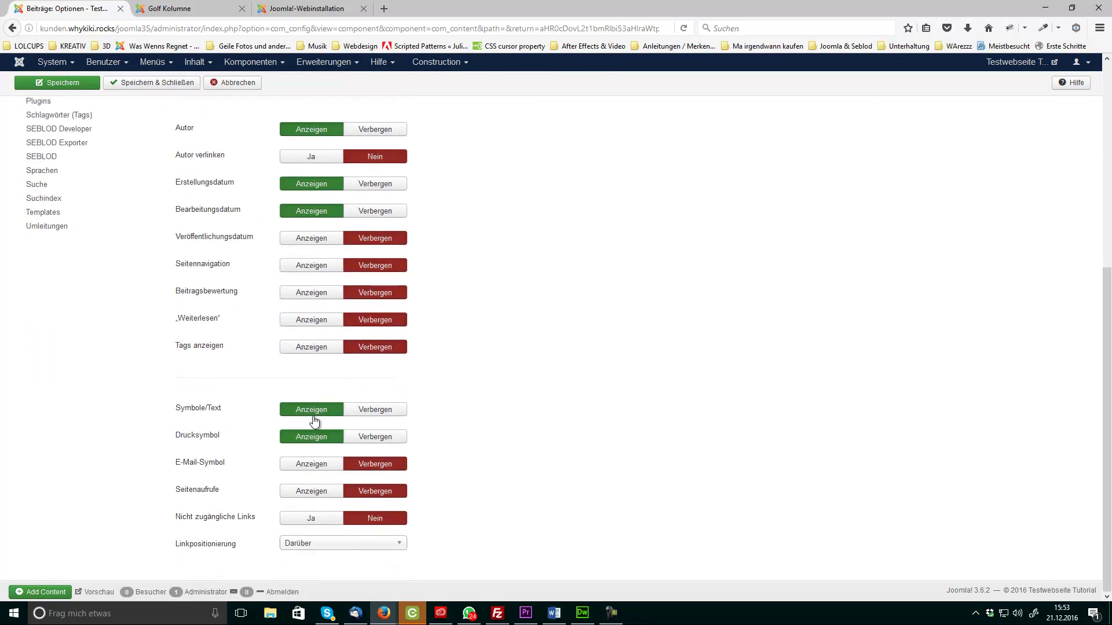
{"action": "left_click", "coordinate": [308, 467]}
{"action": "left_click", "coordinate": [308, 492]}
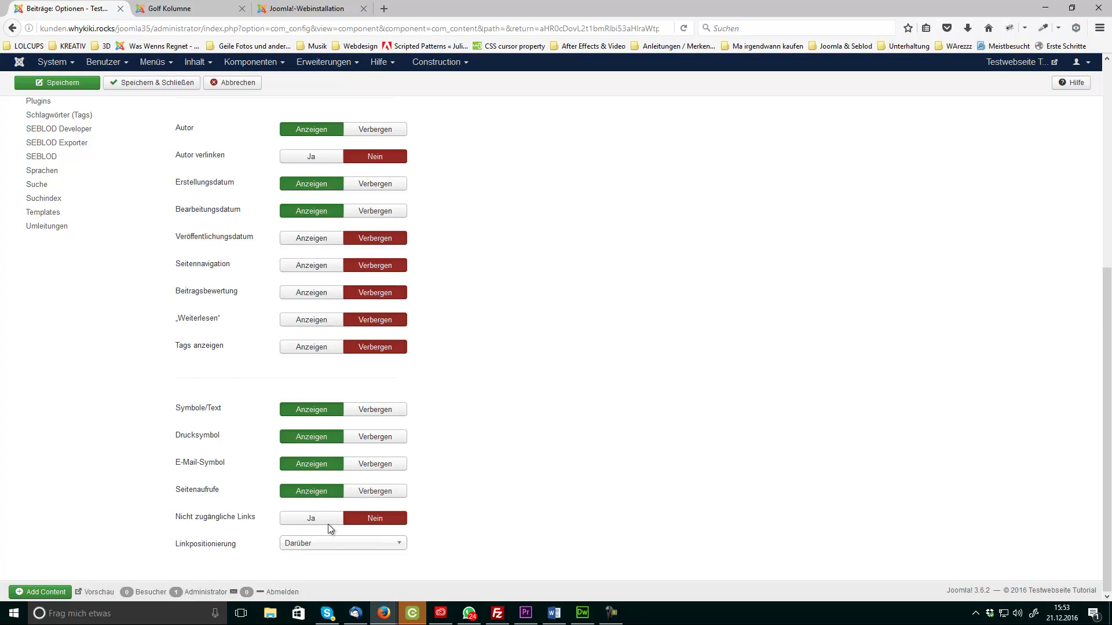
Step: Set the position of the article info (Position der Beitragsinfo) to Darüber and Kategorie to Anzeigen
{"action": "scroll", "coordinate": [595, 432], "scroll_direction": "up", "scroll_amount": 10}
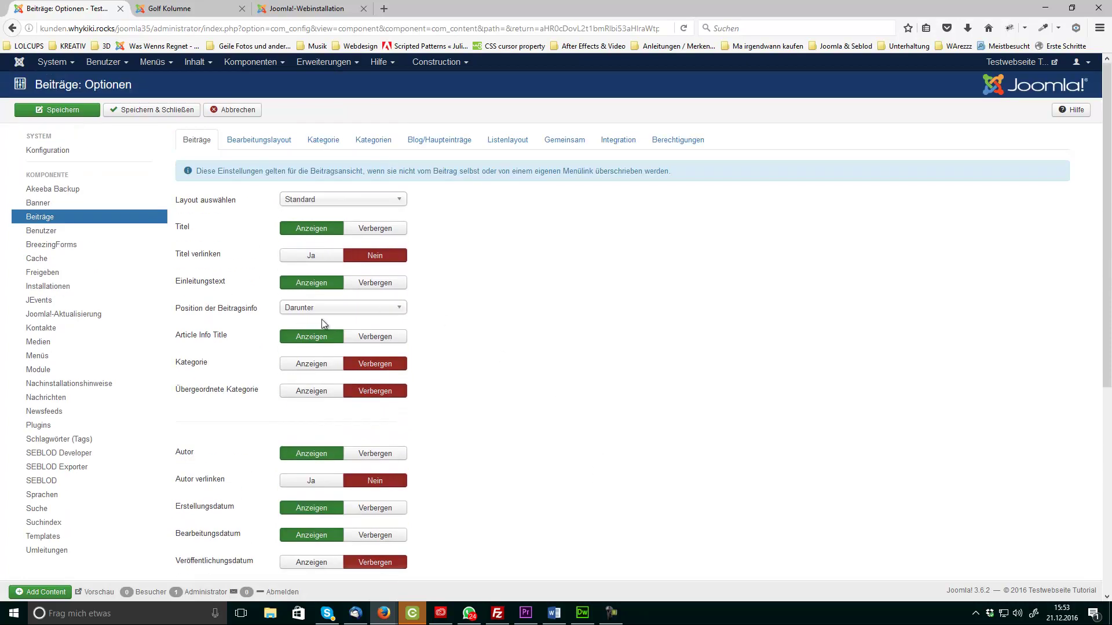
{"action": "left_click", "coordinate": [313, 312]}
{"action": "left_click", "coordinate": [309, 326]}
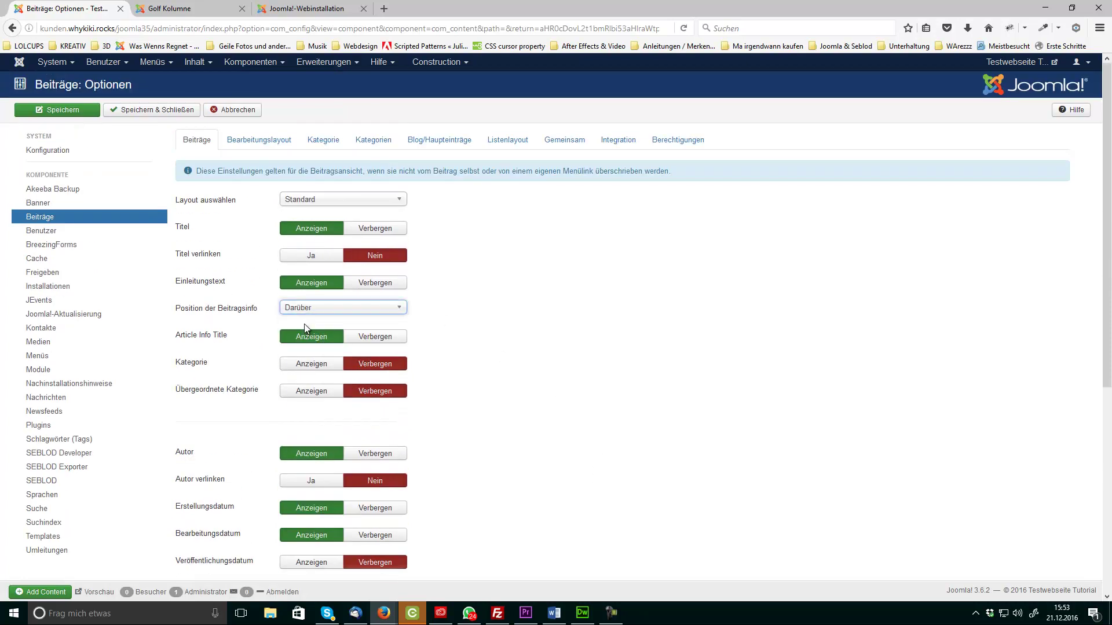
{"action": "left_click", "coordinate": [306, 364]}
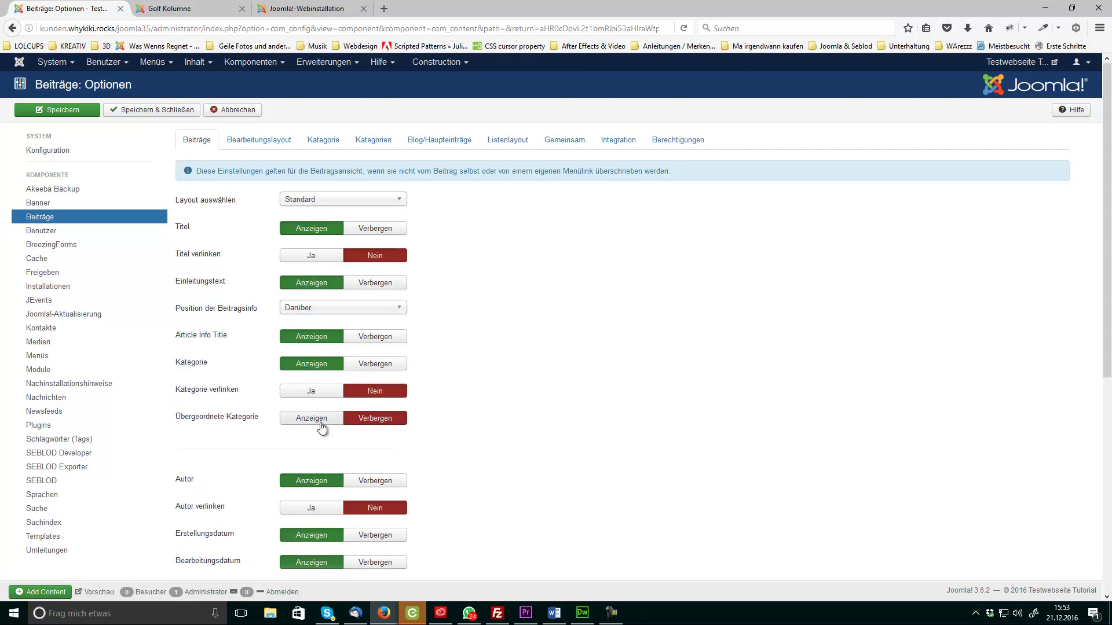
Step: Save the article options and reload the Golf Kolumne page in the frontend
{"action": "left_click", "coordinate": [65, 107]}
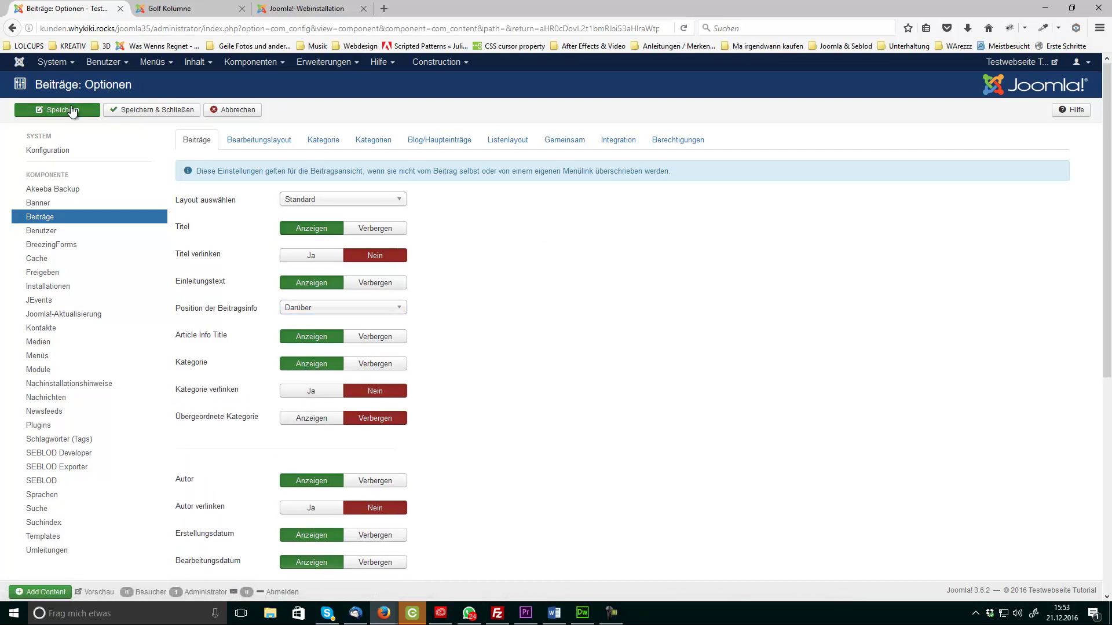
{"action": "left_click", "coordinate": [161, 9]}
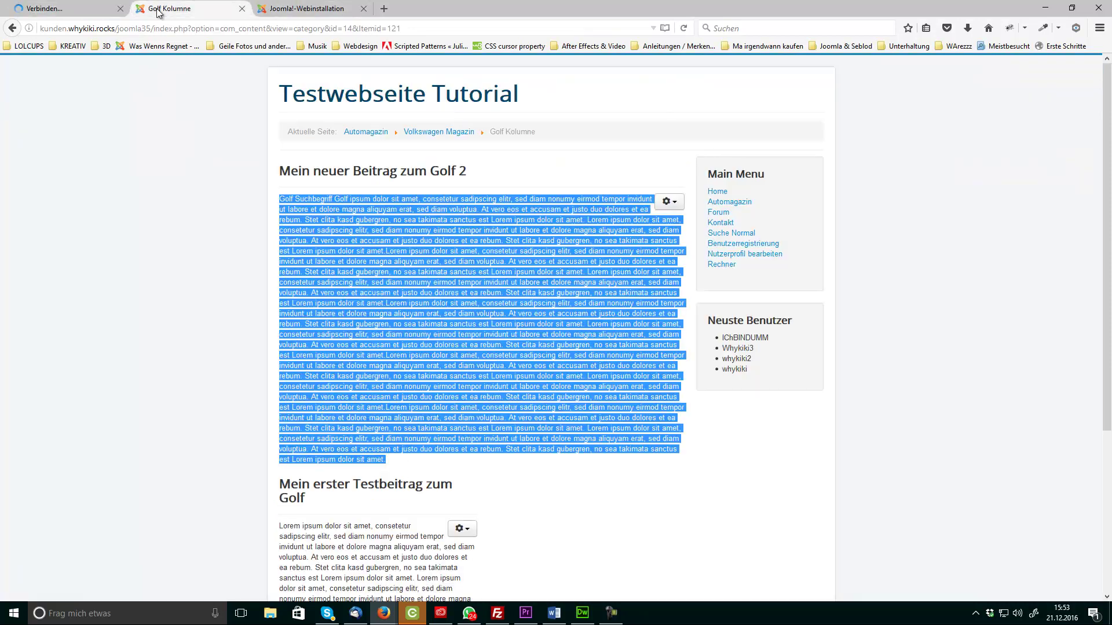
{"action": "left_click", "coordinate": [683, 28]}
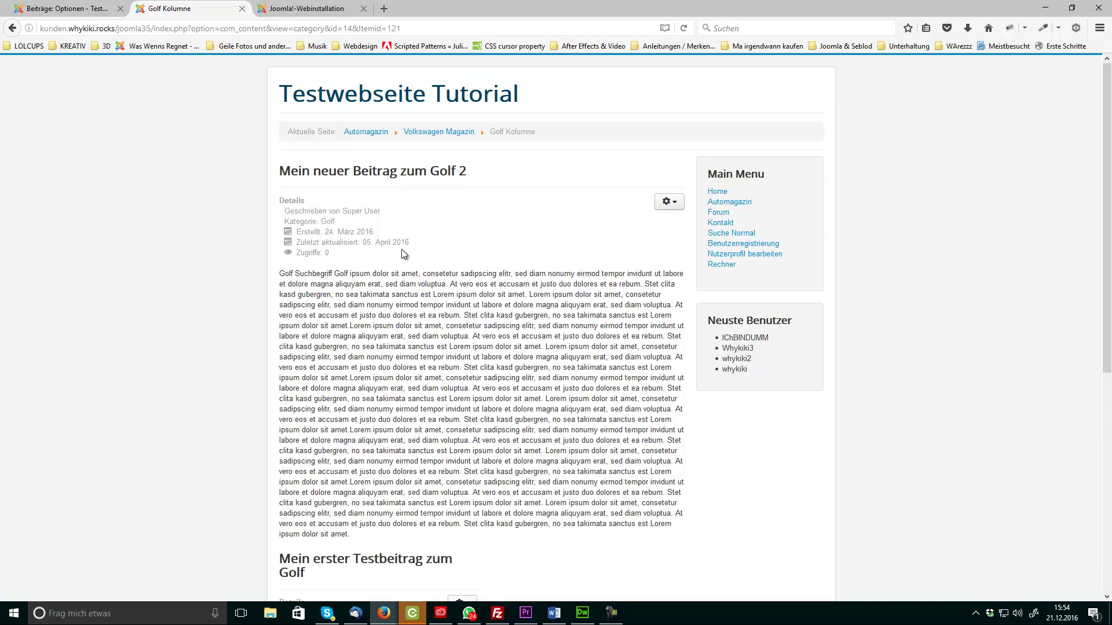
Step: Return to the backend and open the installed languages overview
{"action": "left_click", "coordinate": [72, 11]}
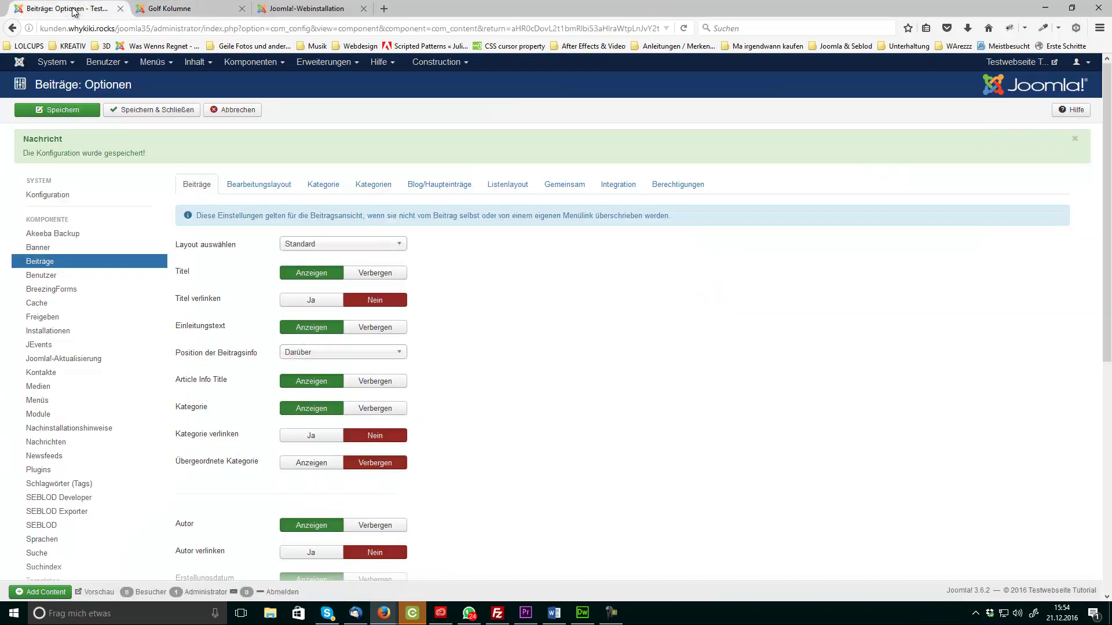
{"action": "left_click", "coordinate": [323, 62]}
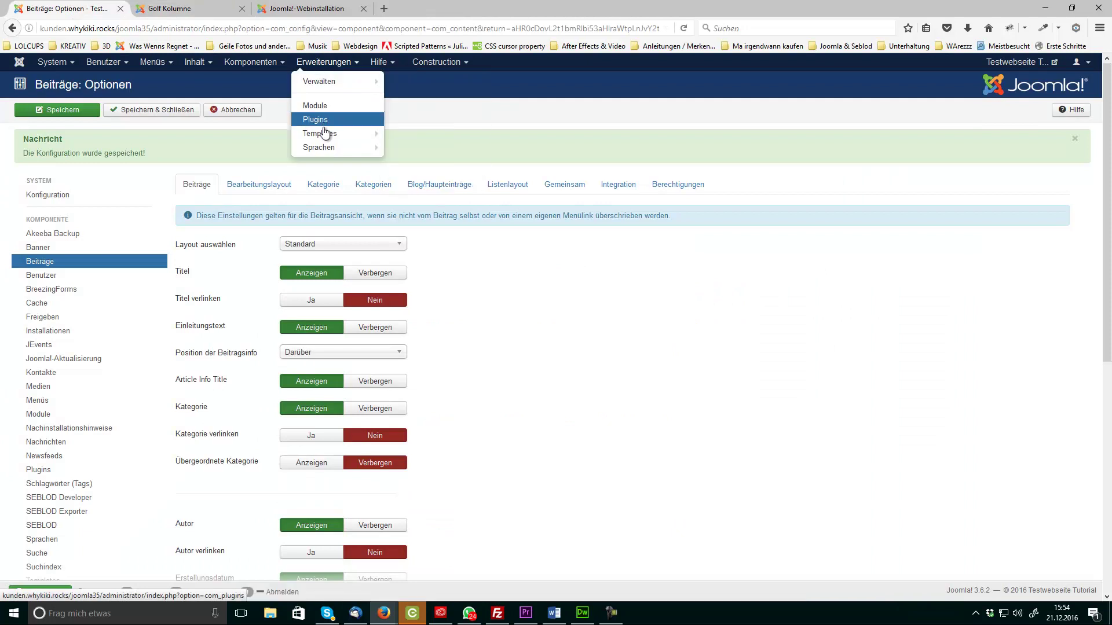
{"action": "left_click", "coordinate": [317, 146]}
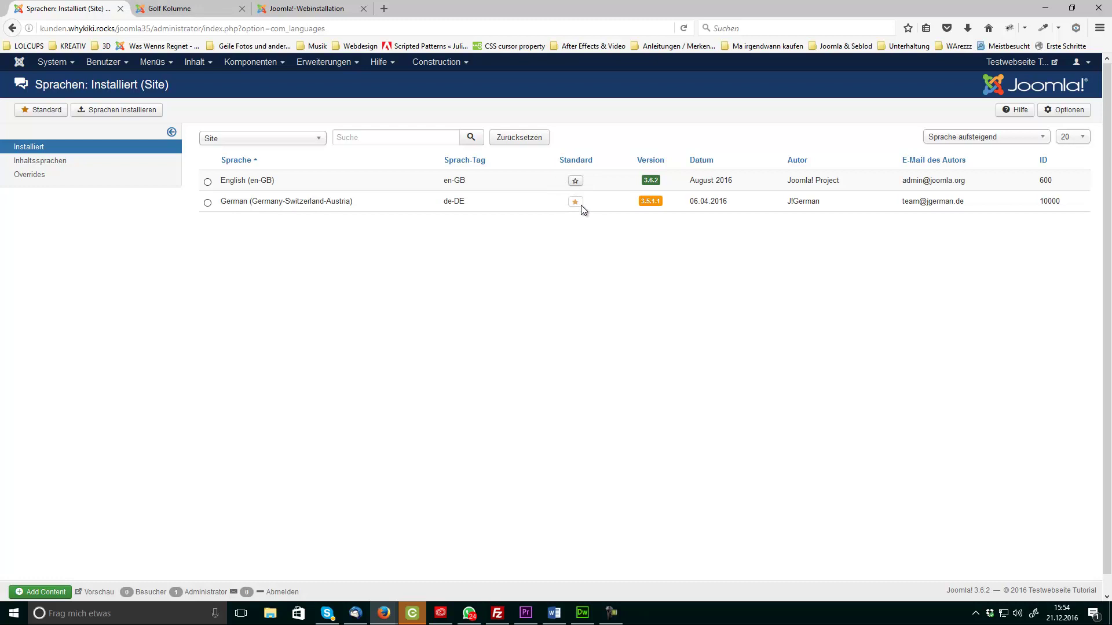
Step: Mark the body text below the Details block of "Mein neuer Beitrag zum Golf 2" in the frontend, then clear the selection
{"action": "left_click", "coordinate": [182, 8]}
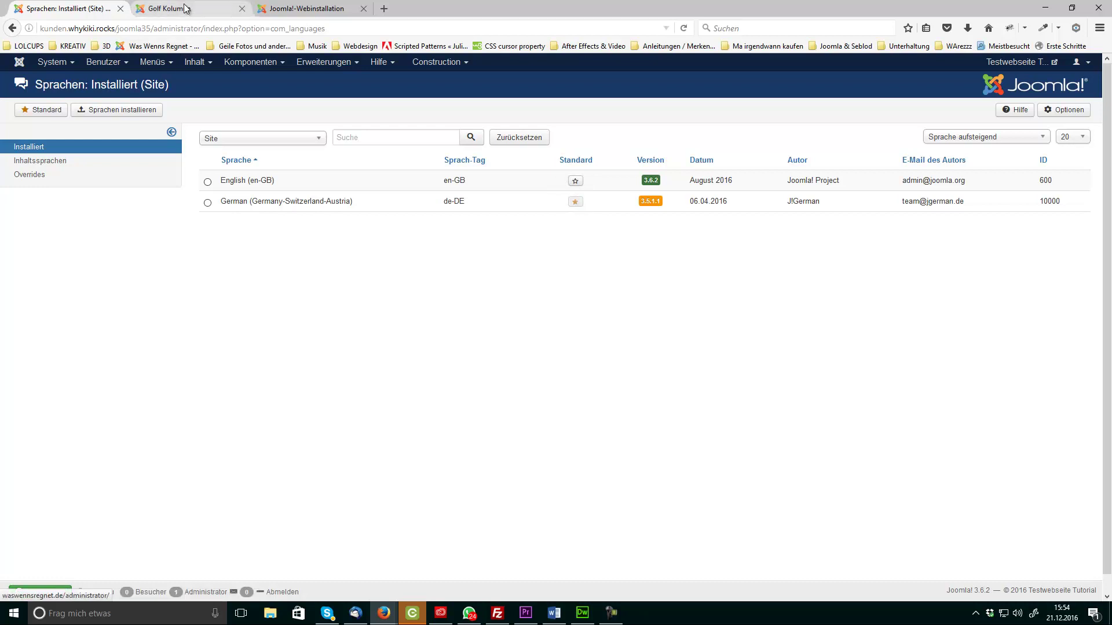
{"action": "left_click_drag", "start_coordinate": [279, 273], "coordinate": [487, 525]}
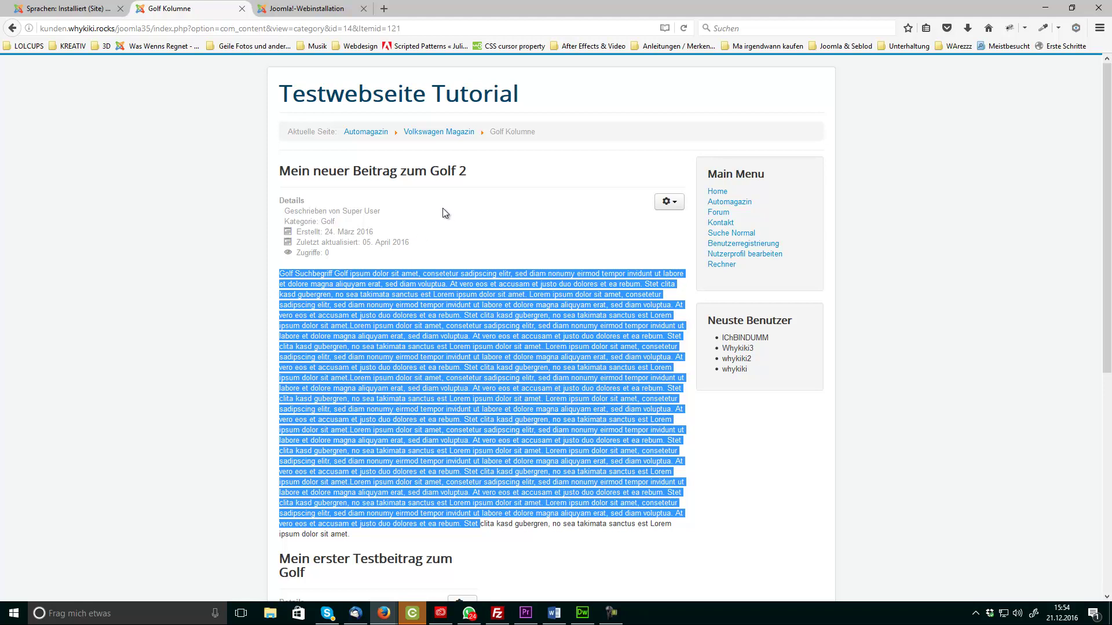
{"action": "left_click", "coordinate": [498, 238]}
Step: Capture a screen region around the Details block of "Mein neuer Beitrag zum Golf 2" and discard the capture
{"action": "key", "text": "Print"}
{"action": "left_click_drag", "start_coordinate": [272, 190], "coordinate": [434, 267]}
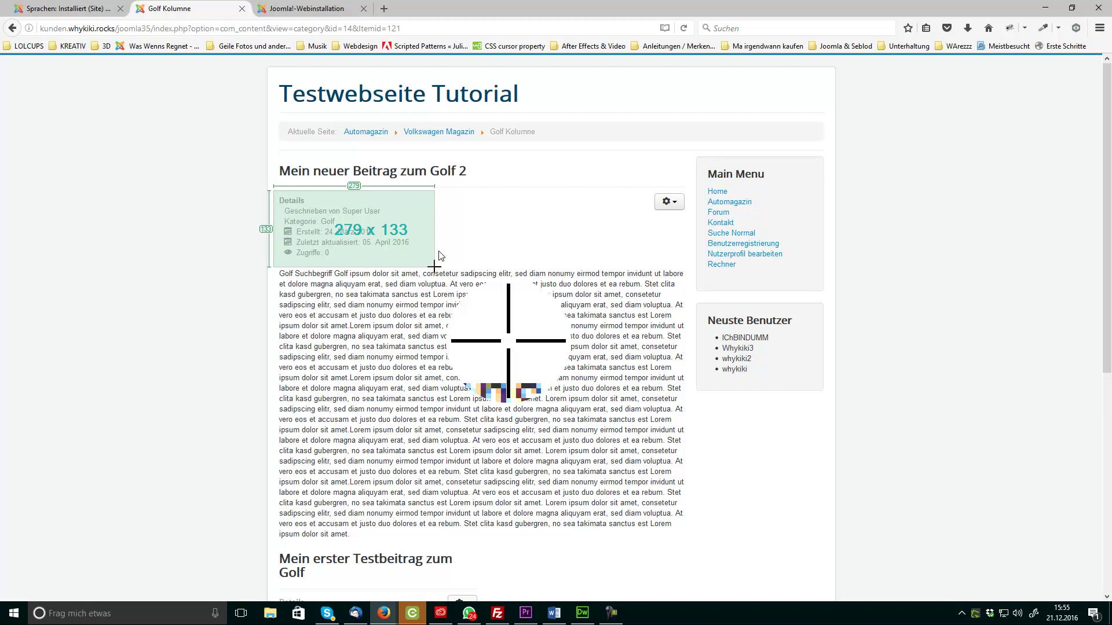
{"action": "left_click_drag", "start_coordinate": [434, 267], "coordinate": [317, 256]}
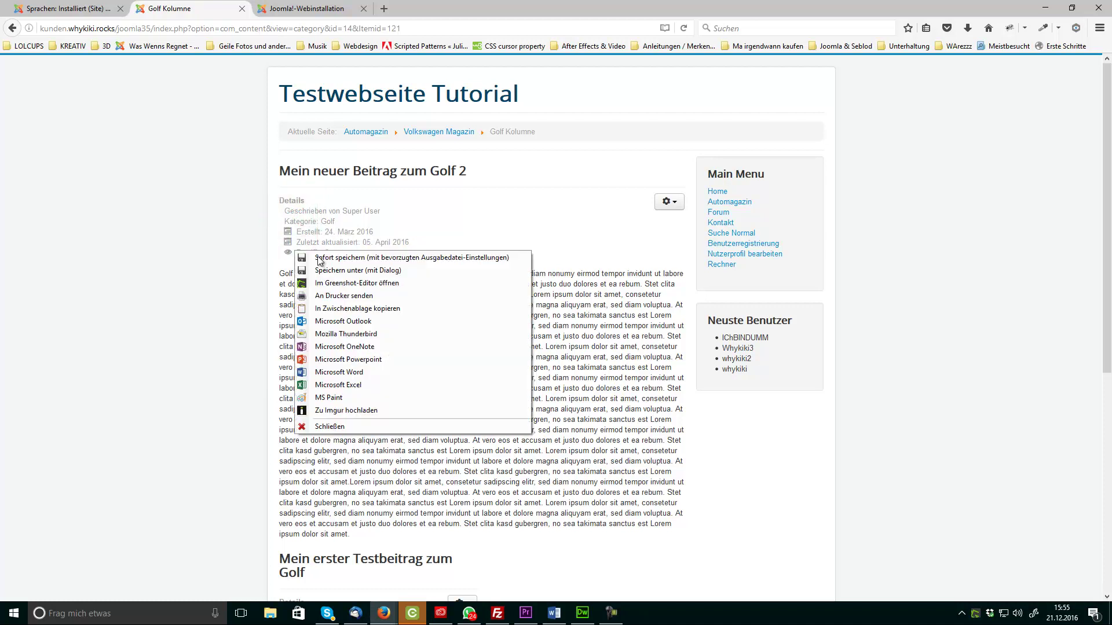
{"action": "left_click", "coordinate": [359, 429]}
Step: Set English (en-GB) as the default Site language in the backend and reload the Golf Kolumne page in the frontend
{"action": "left_click", "coordinate": [69, 8]}
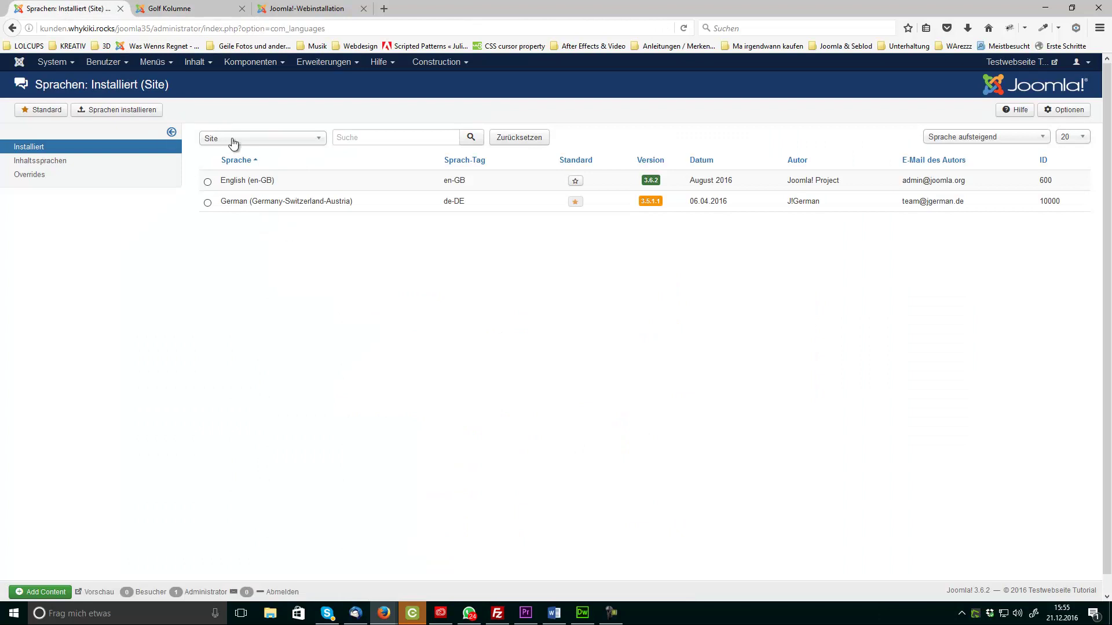
{"action": "left_click", "coordinate": [574, 183]}
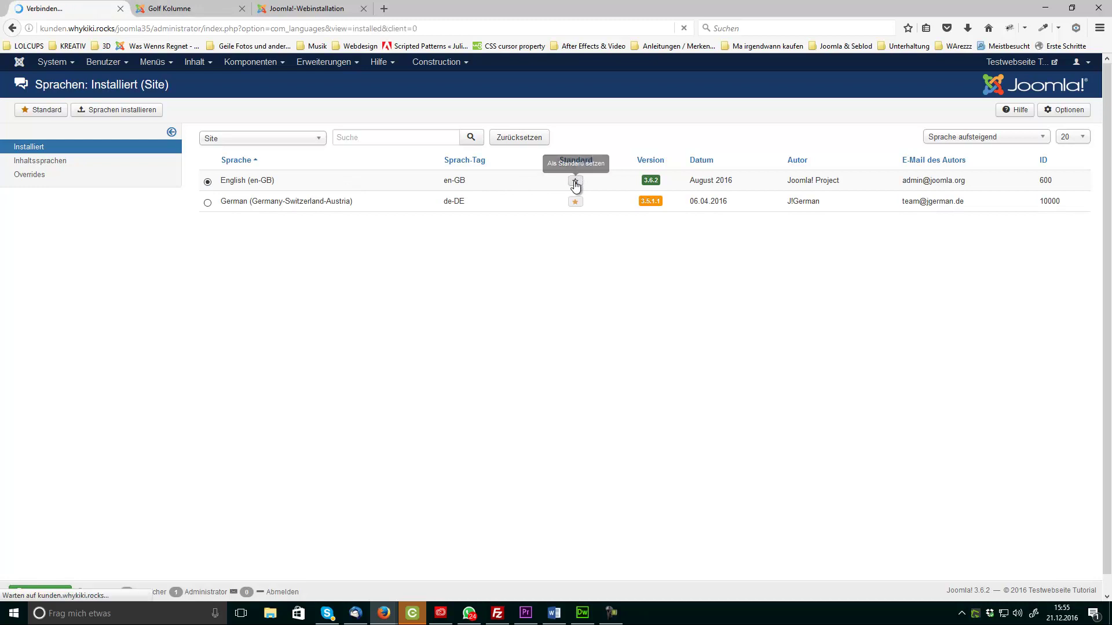
{"action": "left_click", "coordinate": [170, 9]}
{"action": "left_click", "coordinate": [685, 30]}
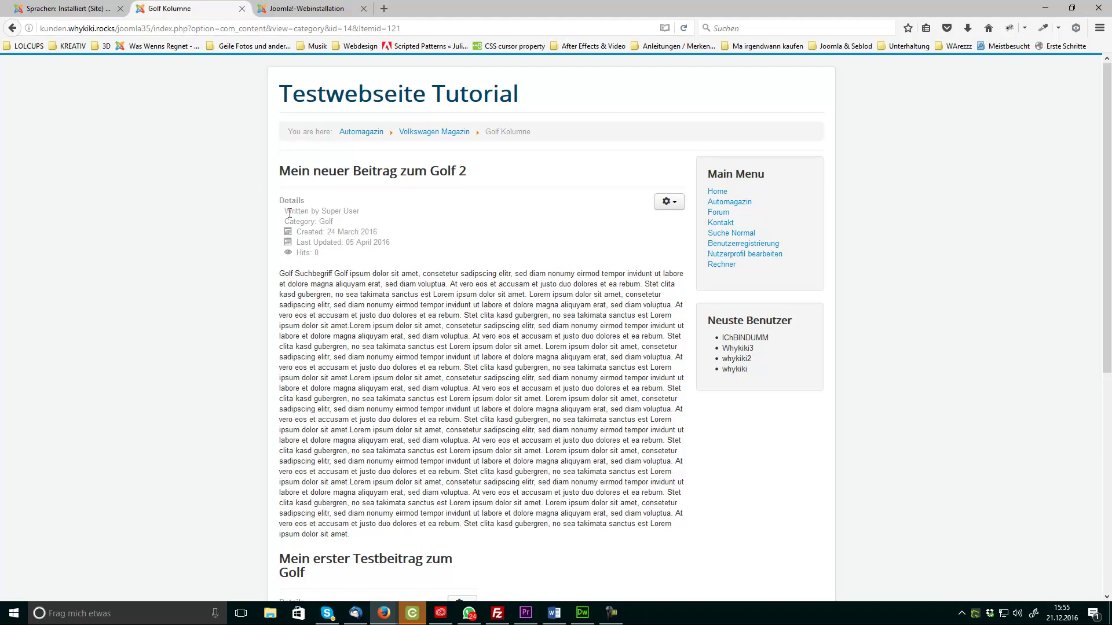
Step: Mark the lines of the Details block, then the whole body text of "Mein neuer Beitrag zum Golf 2", to compare their languages
{"action": "left_click_drag", "start_coordinate": [283, 208], "coordinate": [364, 253]}
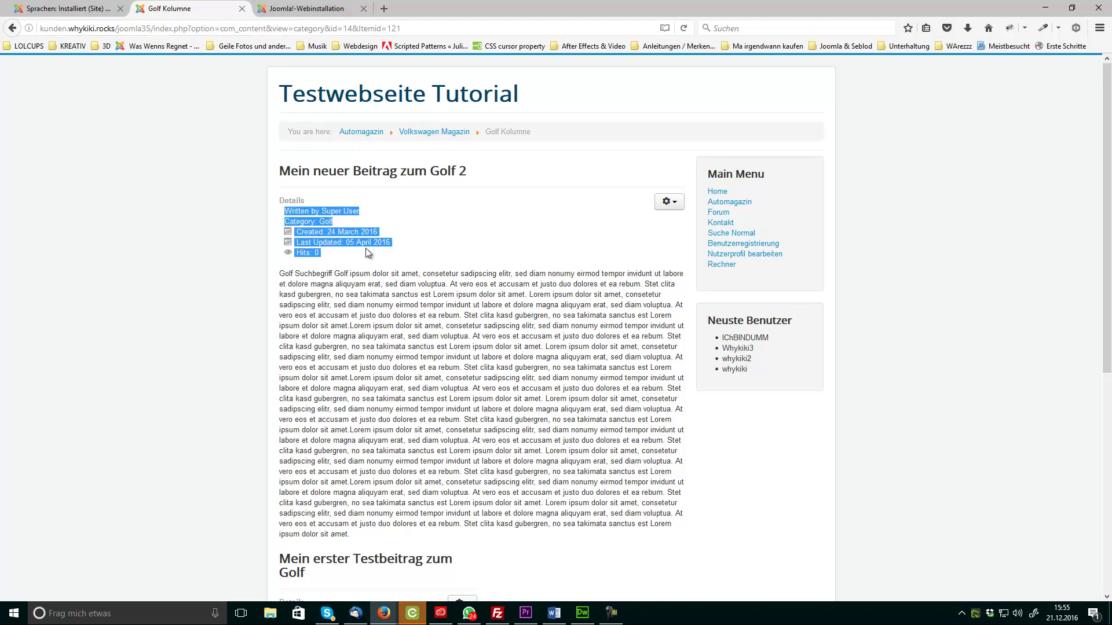
{"action": "scroll", "coordinate": [506, 355], "scroll_direction": "down", "scroll_amount": 2}
{"action": "left_click", "coordinate": [340, 462]}
{"action": "left_click_drag", "start_coordinate": [340, 462], "coordinate": [281, 209]}
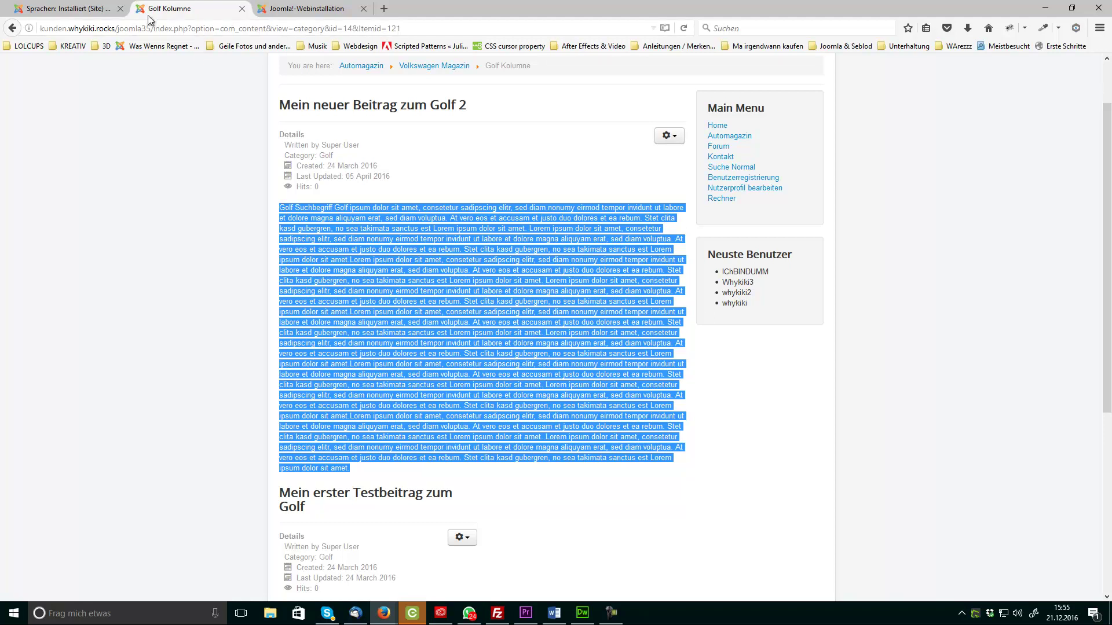
{"action": "scroll", "coordinate": [444, 318], "scroll_direction": "up", "scroll_amount": 2}
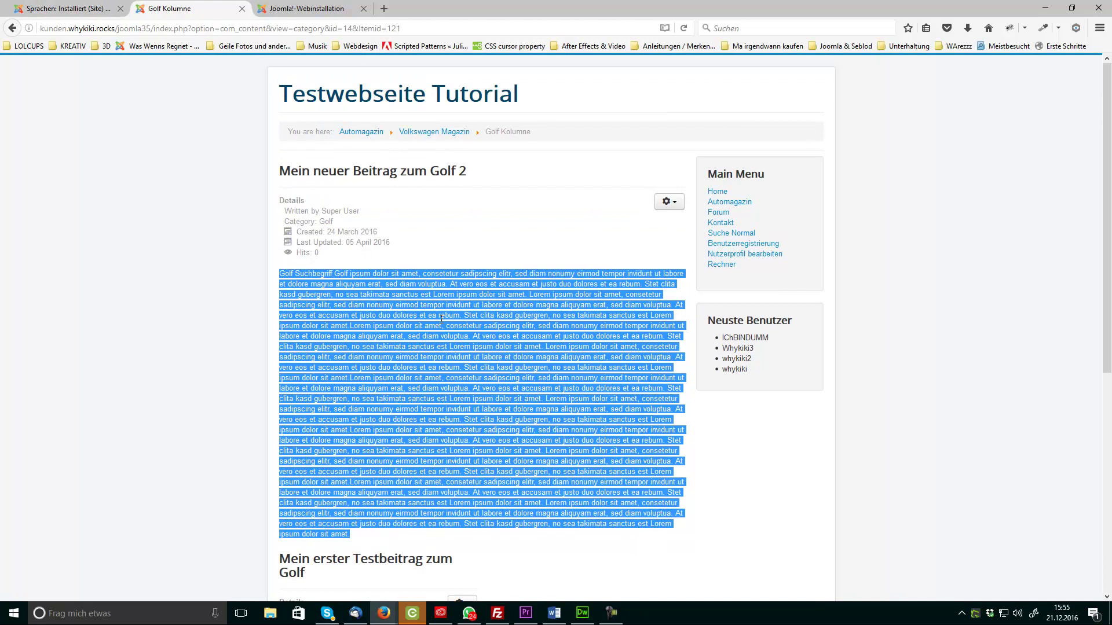
Step: Check the installed Site languages in the backend and switch to the Joomla!-Webinstallation page
{"action": "left_click", "coordinate": [44, 9]}
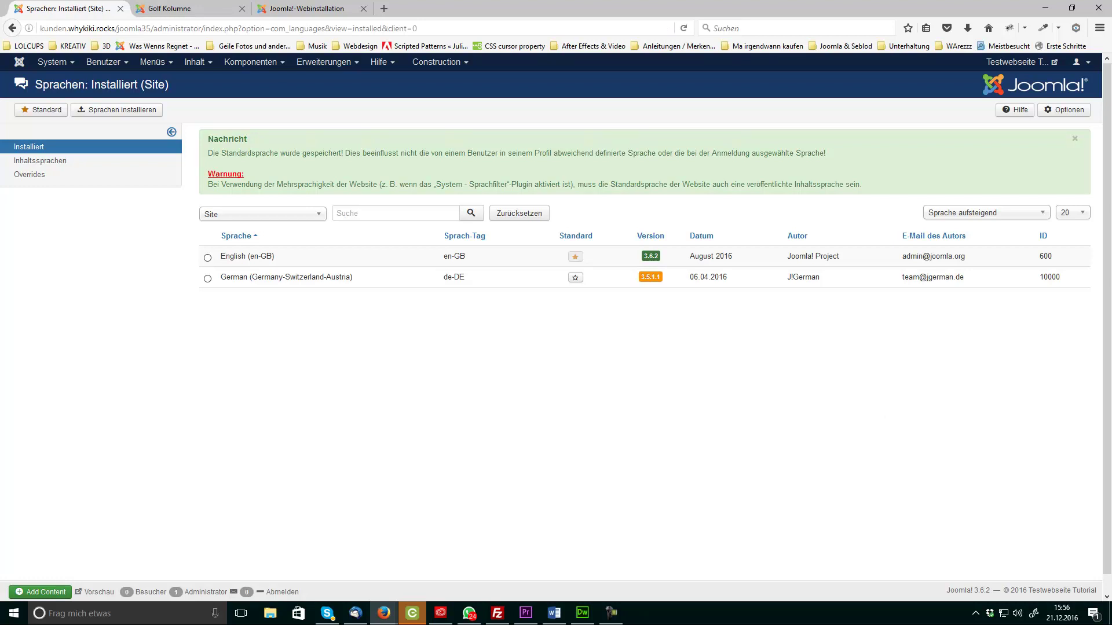
{"action": "key", "text": "ctrl+shift+Tab"}
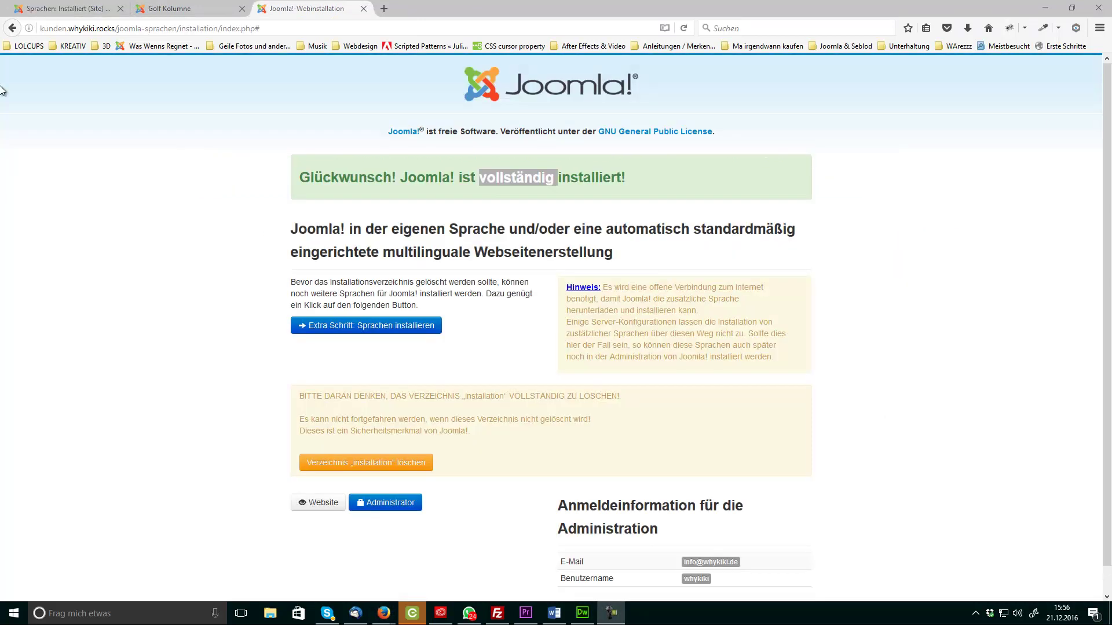